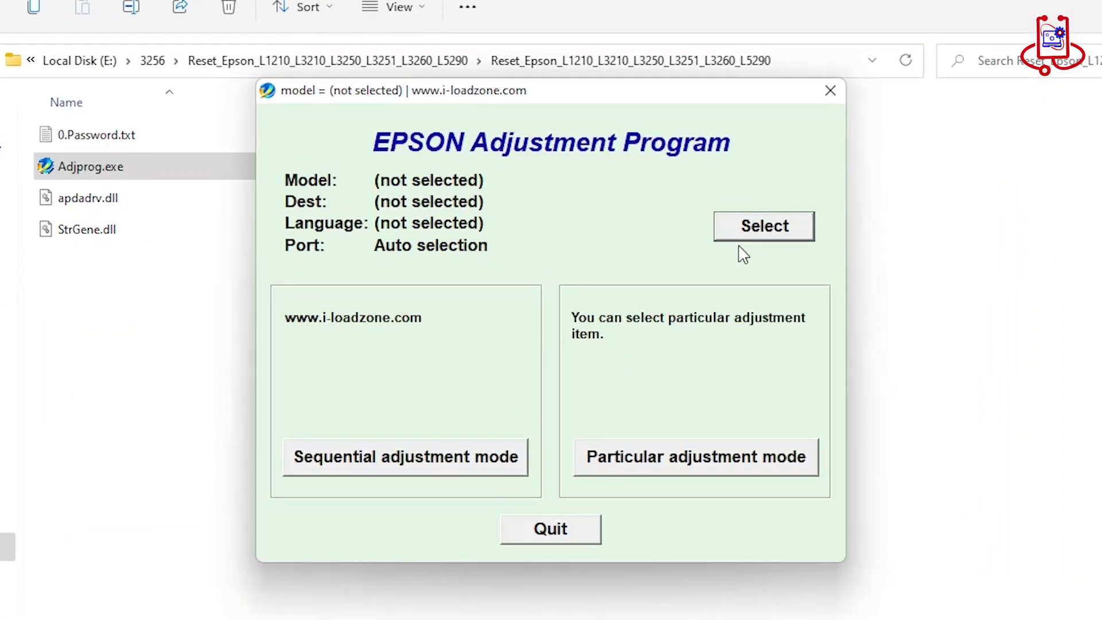
Preview the Model Name list of printer models, L1210 through L5290.
click(746, 230)
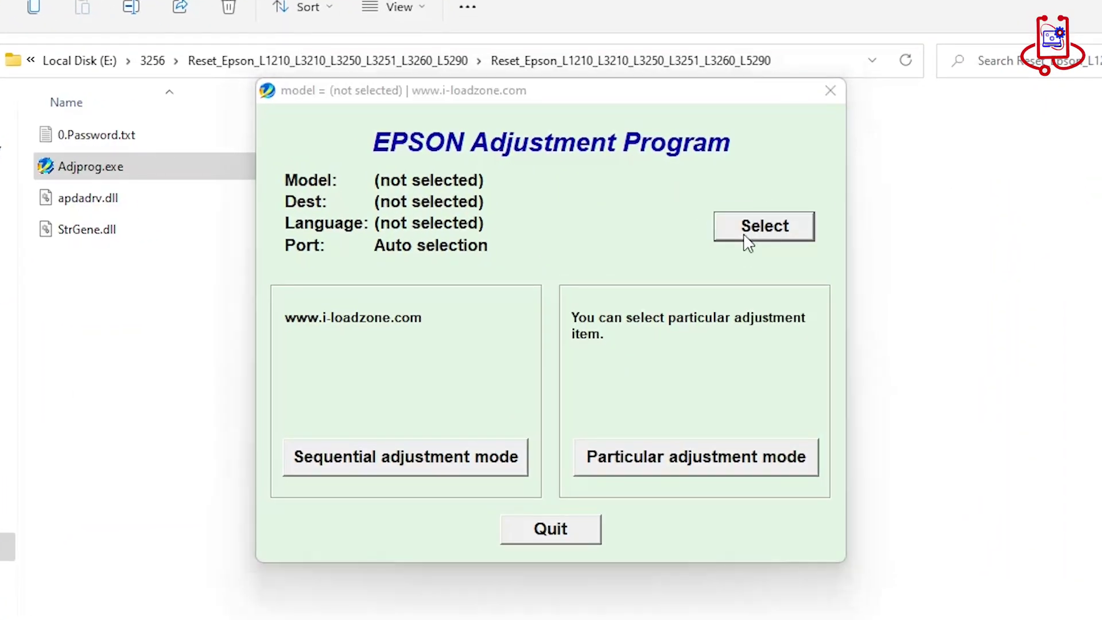
click(765, 270)
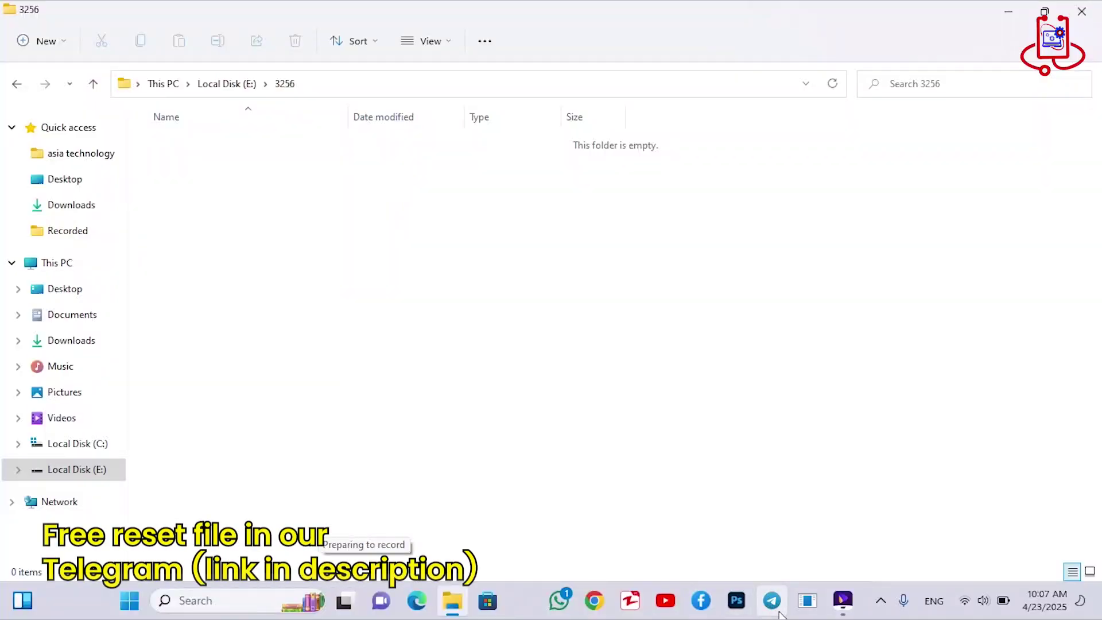
Bring up Telegram and open the Device Doctor channel from the search results.
click(772, 599)
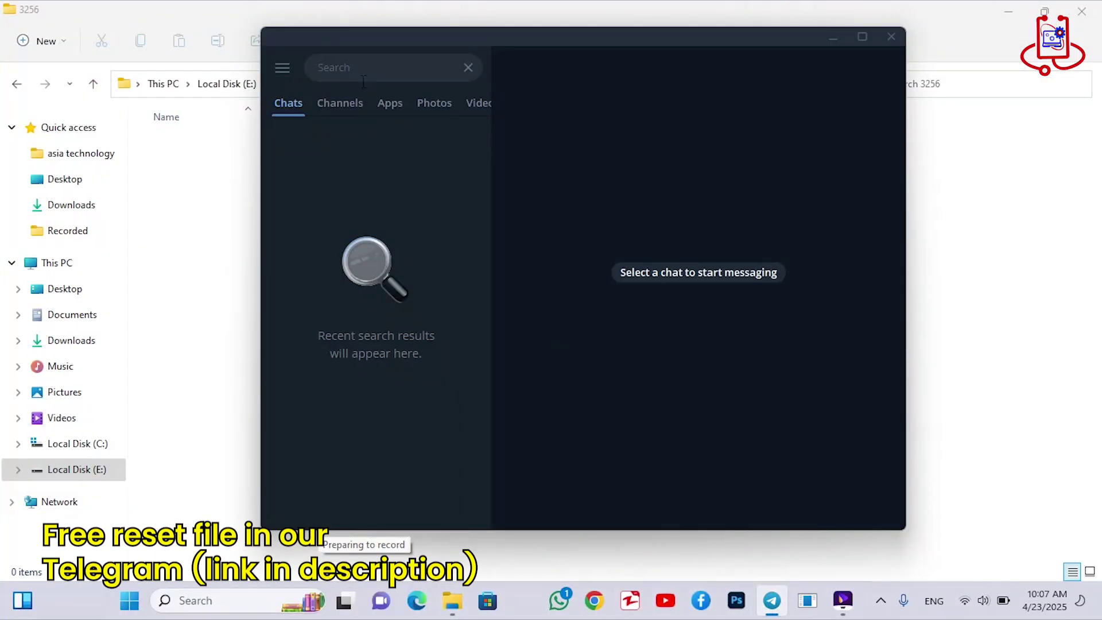
text(DE)
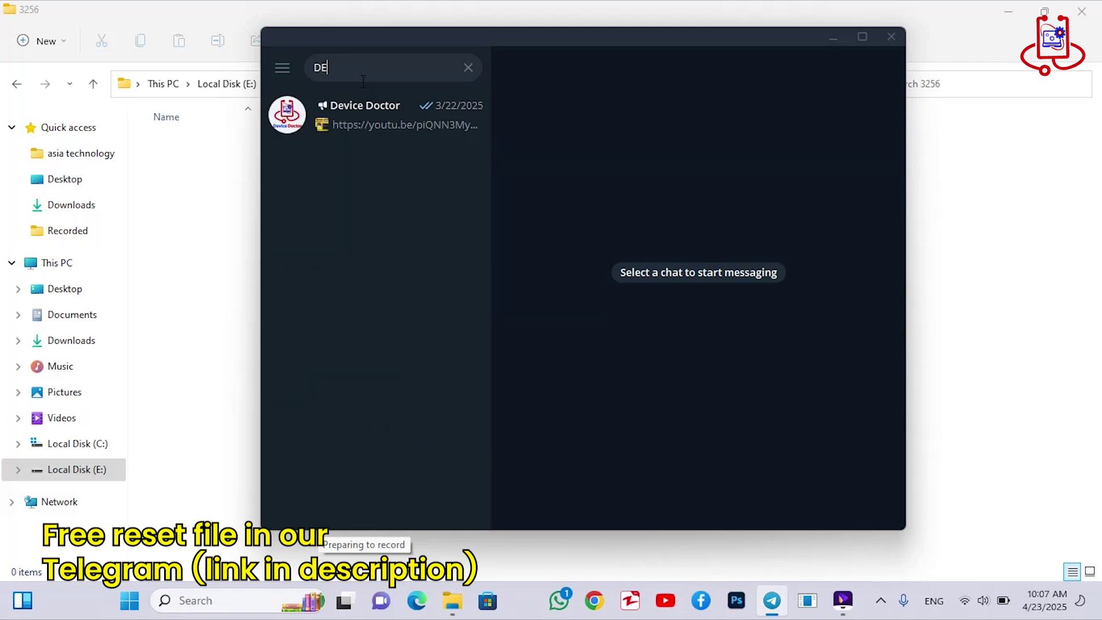
text(VICE )
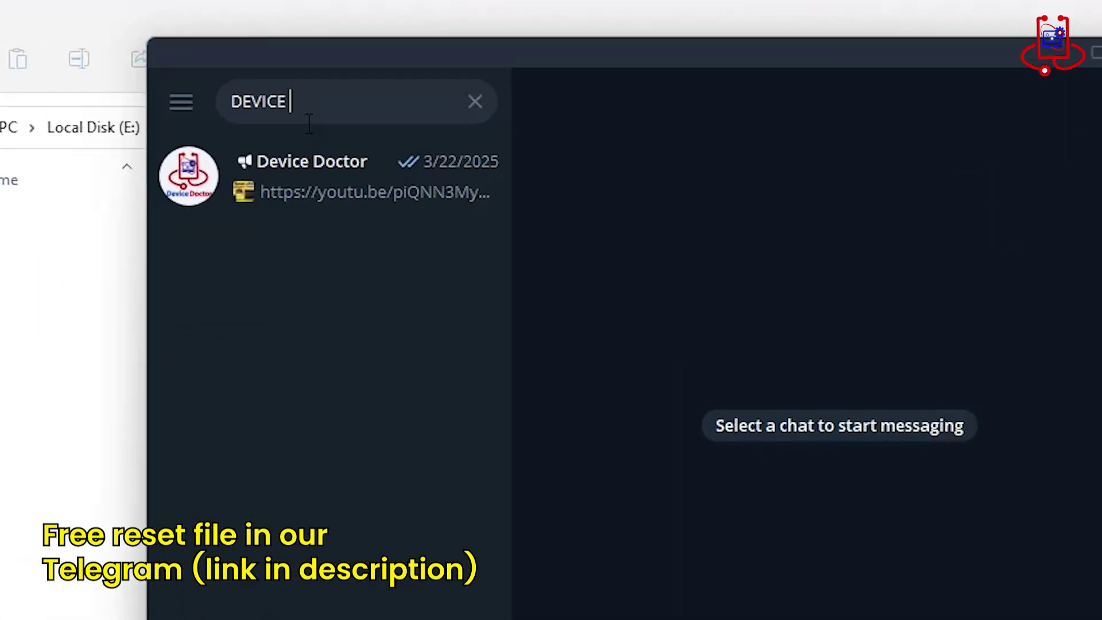
text(DO)
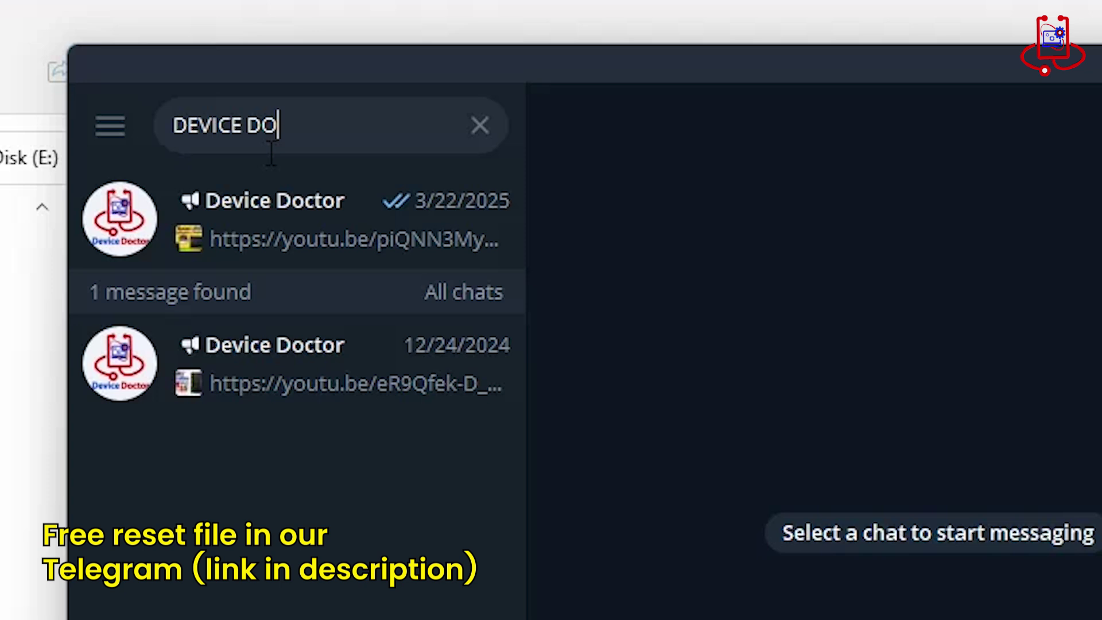
text(CTOR)
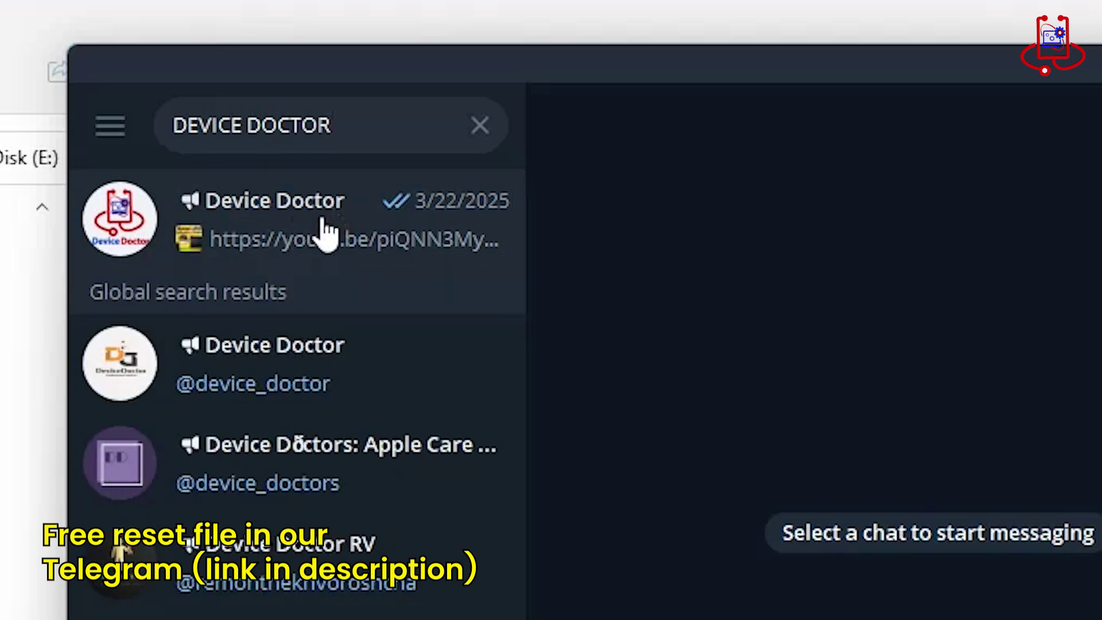
click(320, 229)
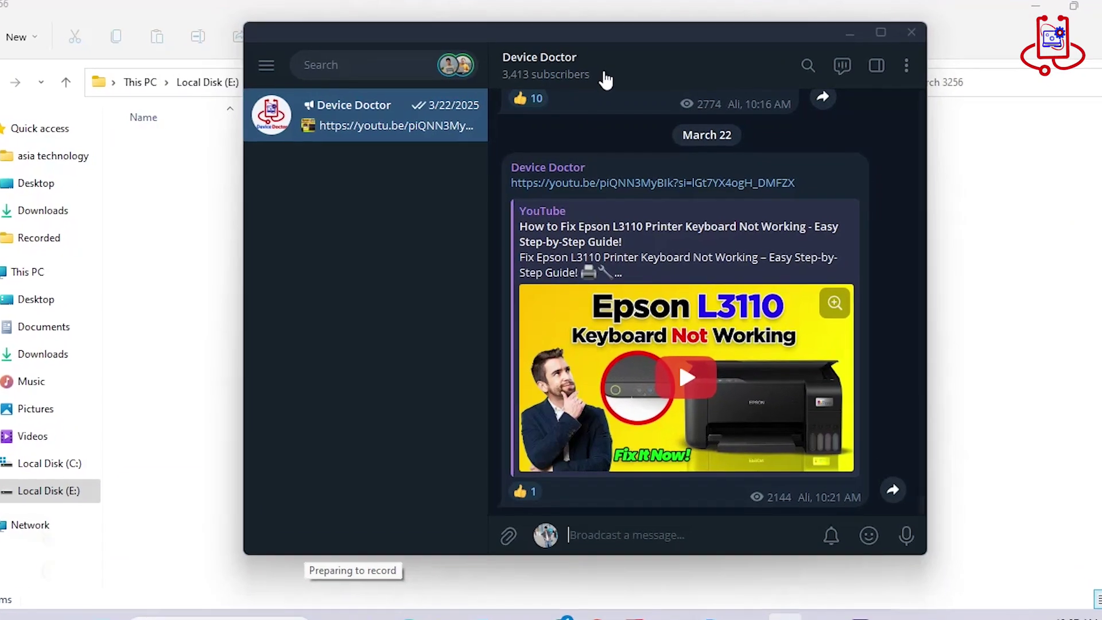
Download the 4.1 MB Reset_Epson archive from the channel's shared files.
click(608, 64)
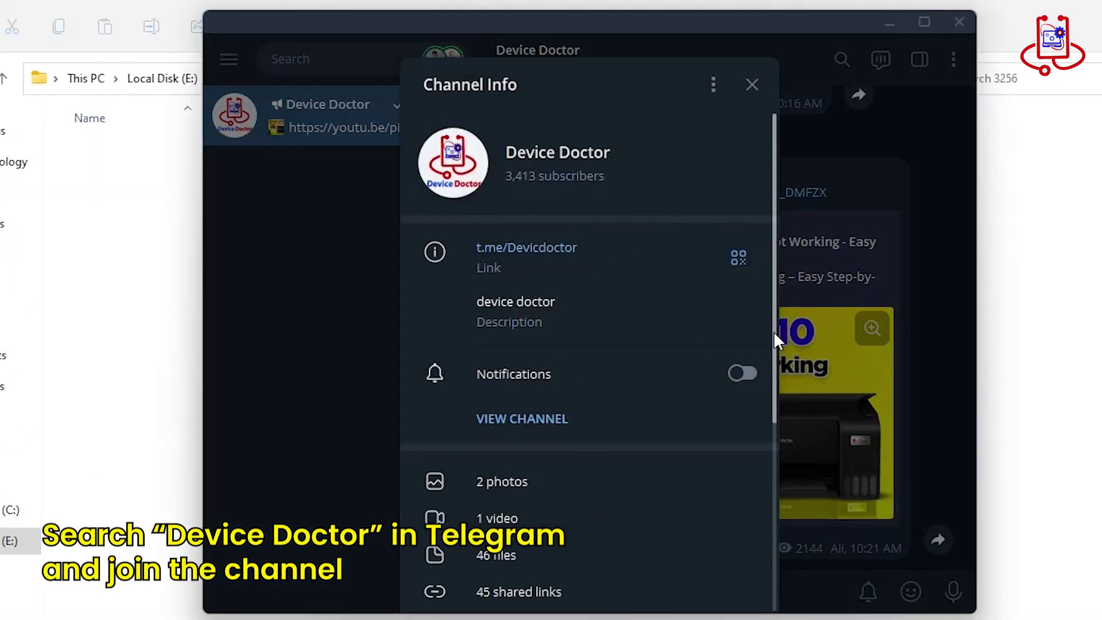
drag(773, 331, 768, 454)
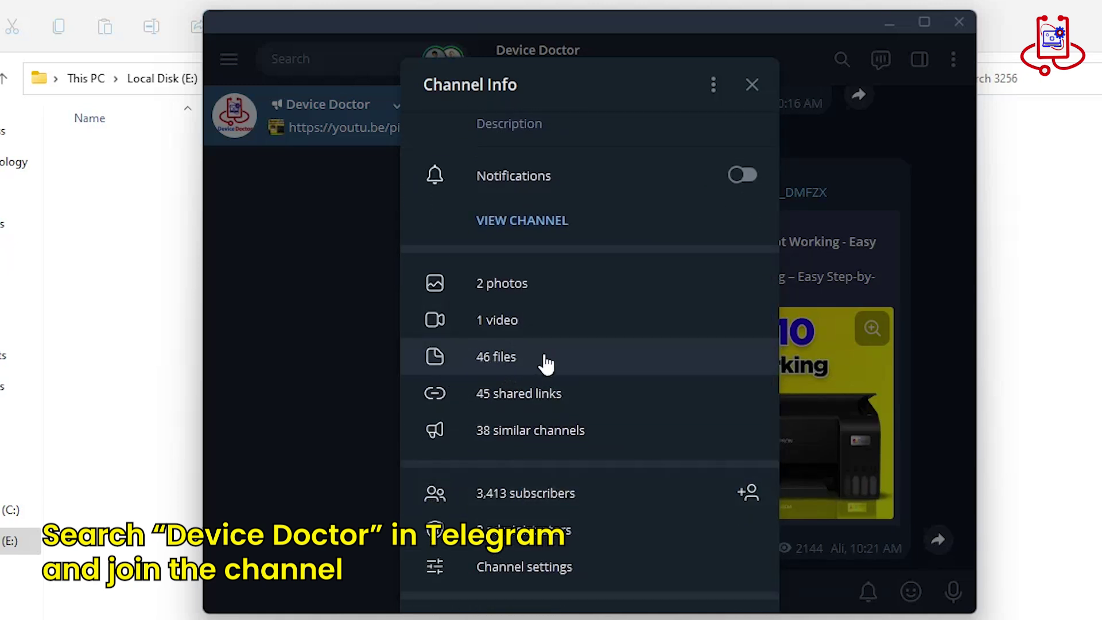
click(513, 358)
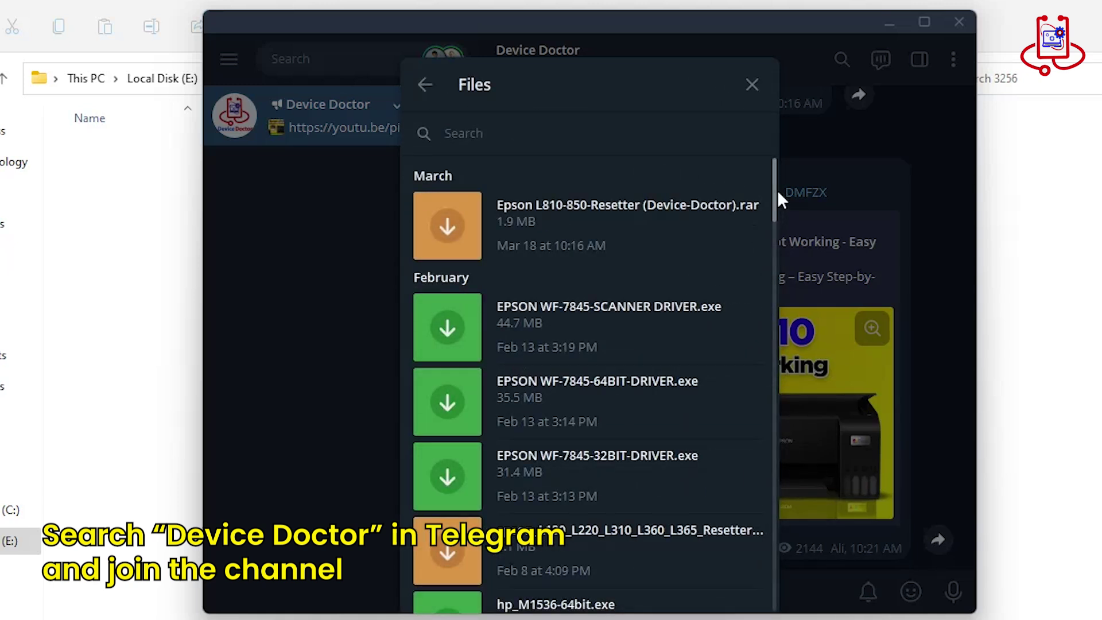
mouse_move(772, 197)
mouse_down()
mouse_move(780, 420)
mouse_move(762, 619)
mouse_up()
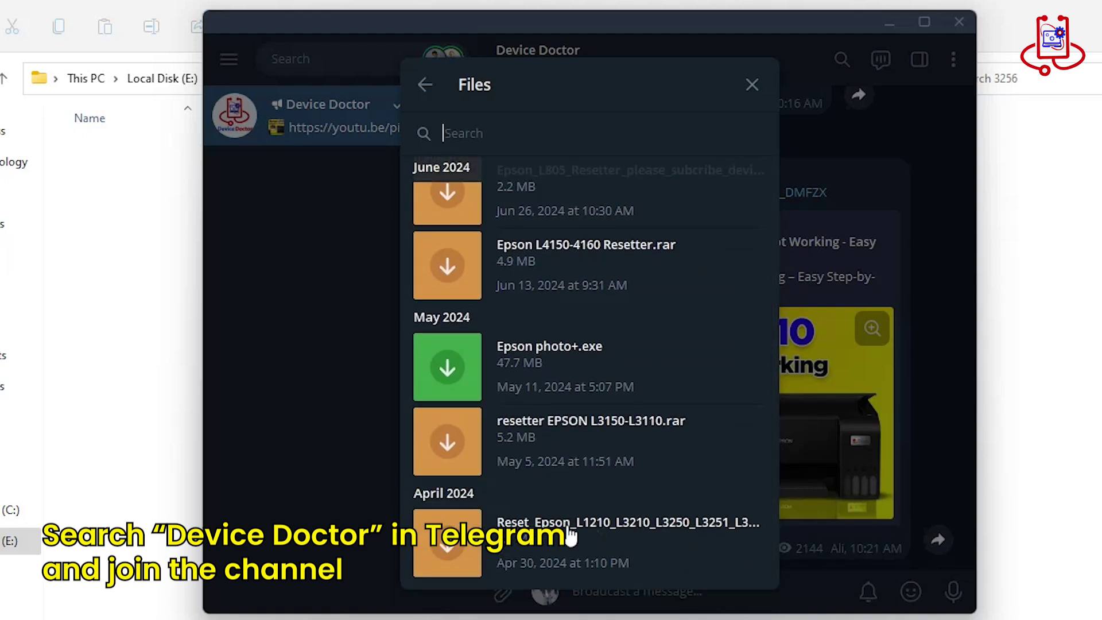
click(440, 548)
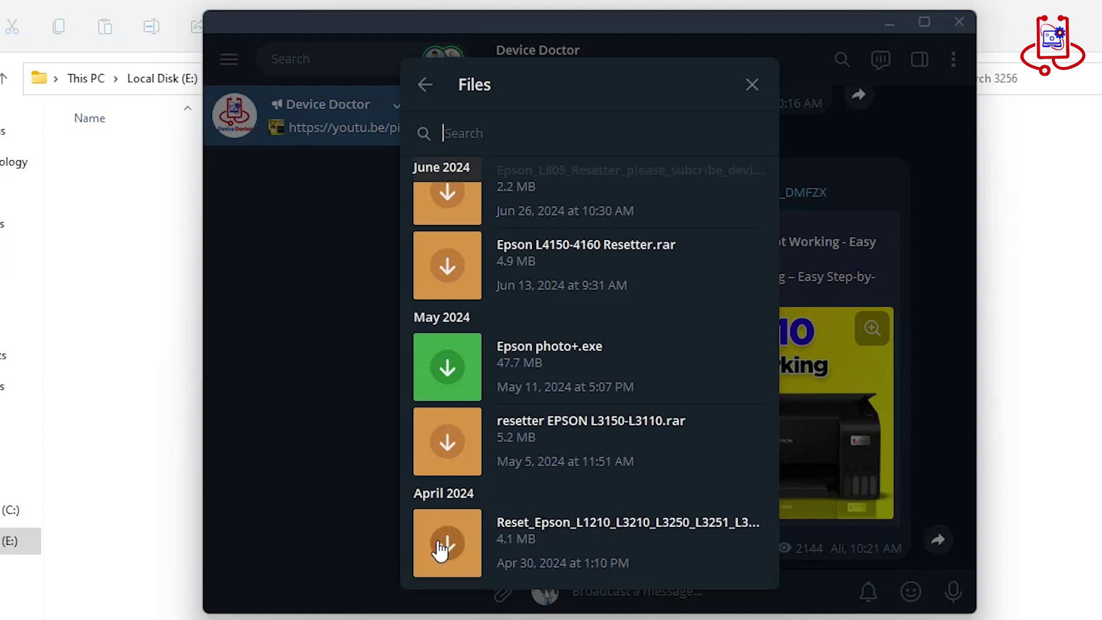
click(440, 548)
Save a copy of the Reset_Epson archive into E:\3256 and close the files list.
right_click(449, 550)
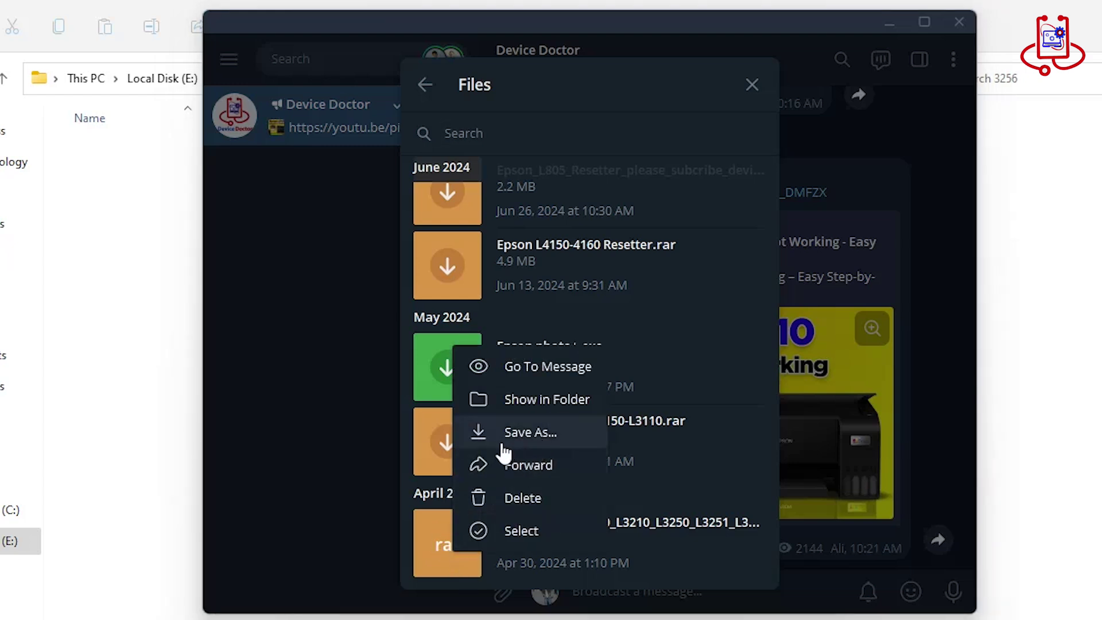
click(522, 433)
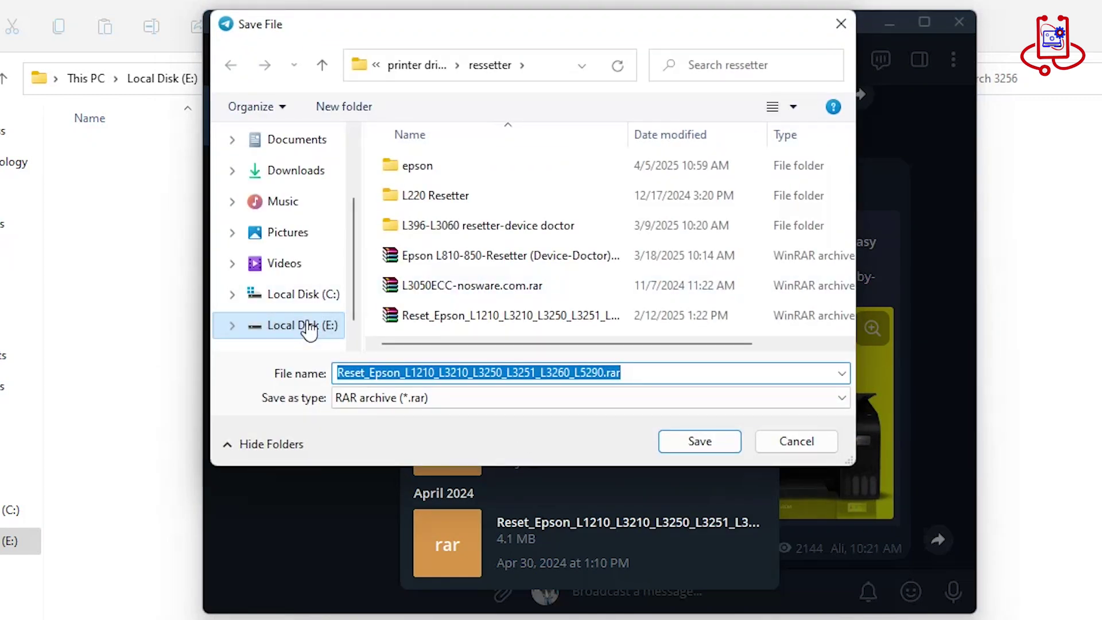
click(307, 329)
double_click(550, 197)
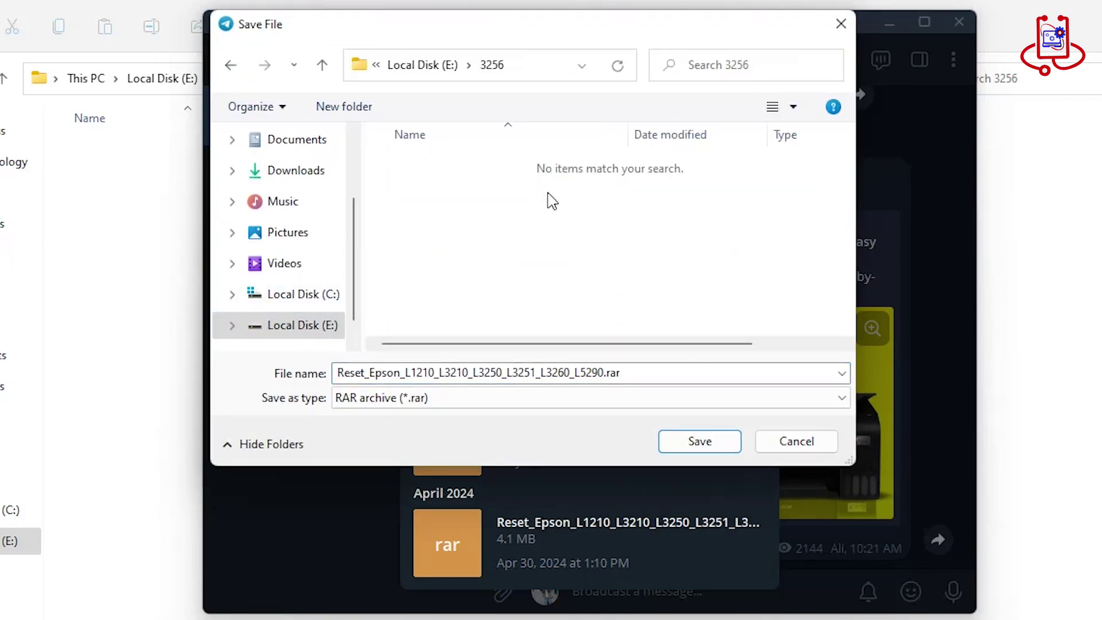
click(689, 442)
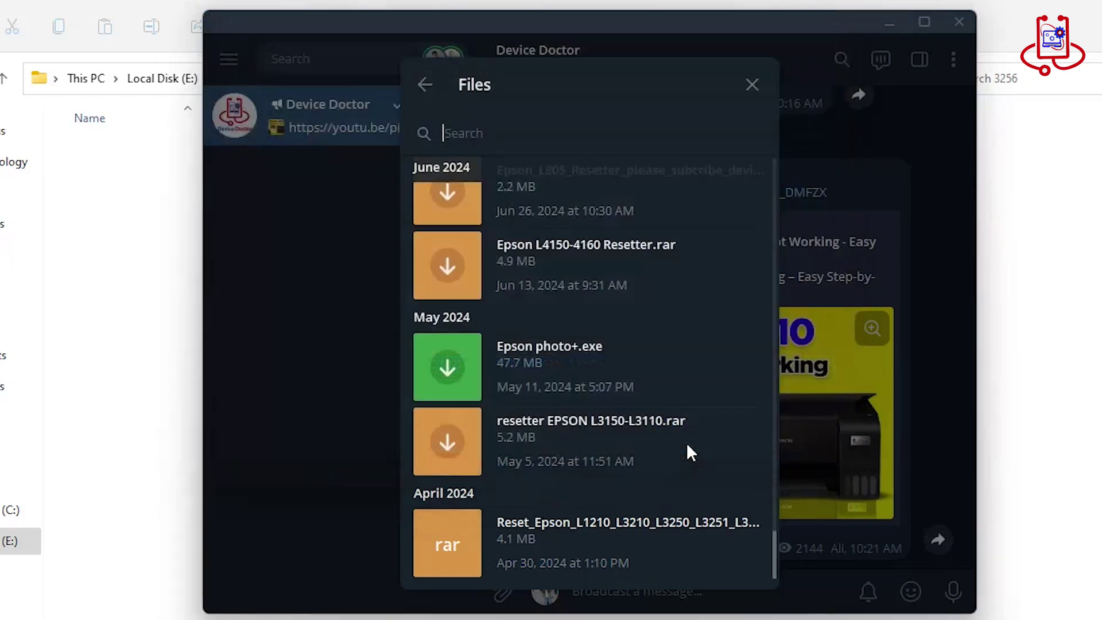
click(752, 86)
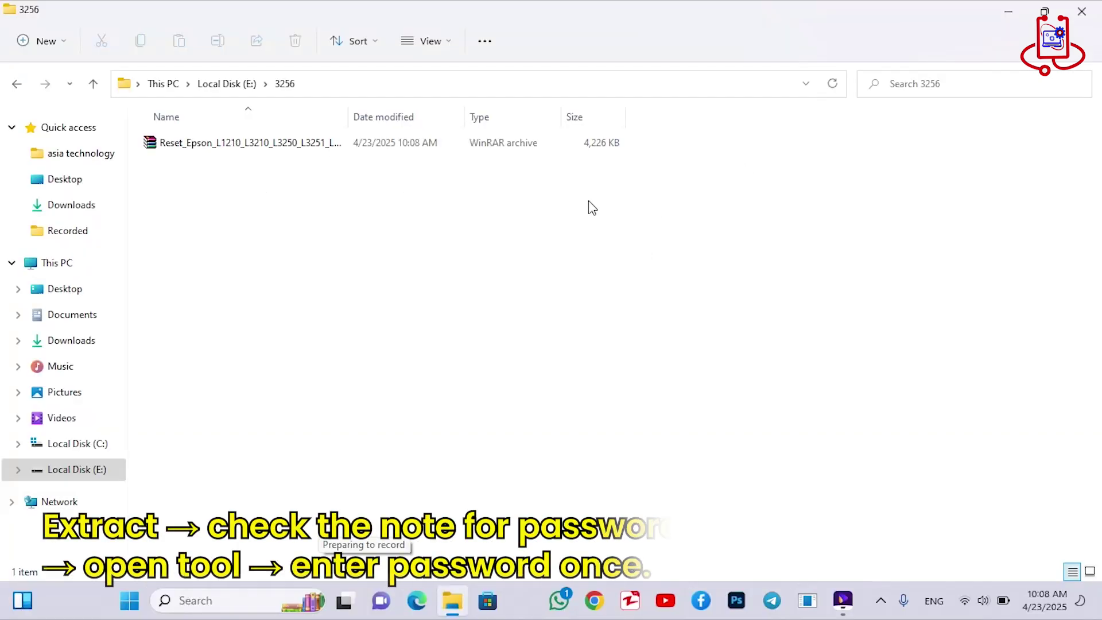
Select the 4,226 KB Reset_Epson archive in the E:\3256 folder.
click(230, 151)
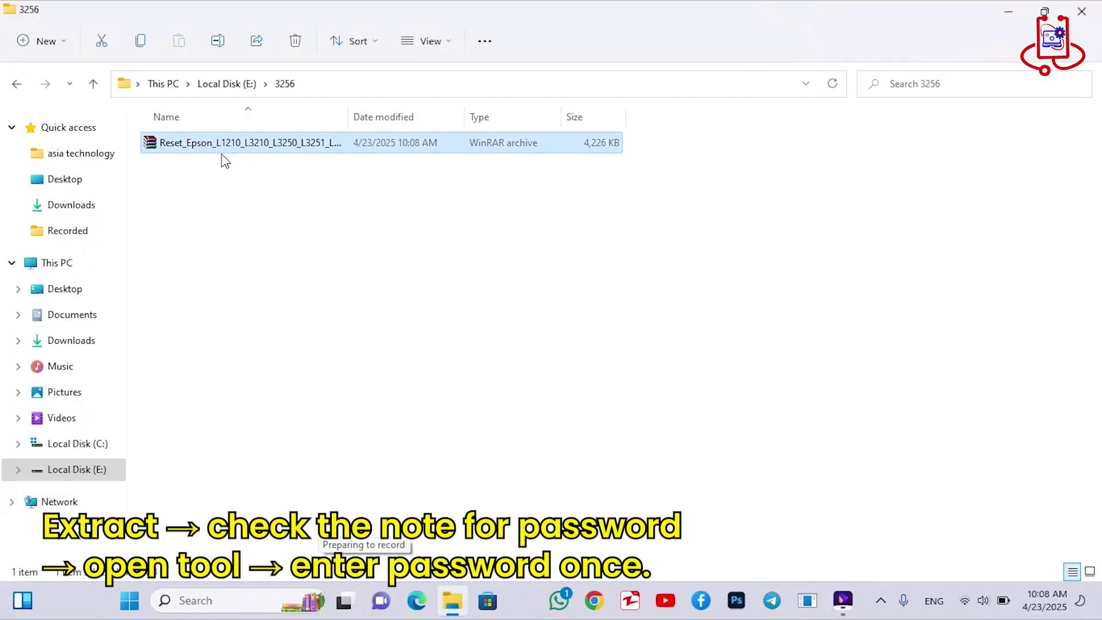
Extract the Reset_Epson archive into its suggested same-named folder, then select that folder.
right_click(255, 152)
mouse_move(301, 324)
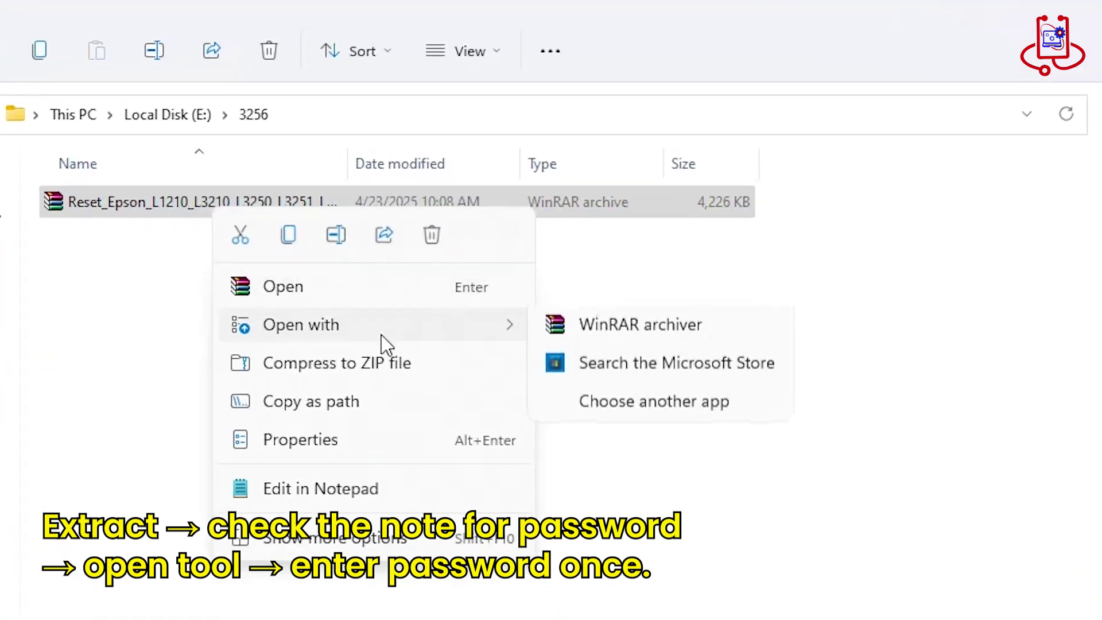
click(301, 541)
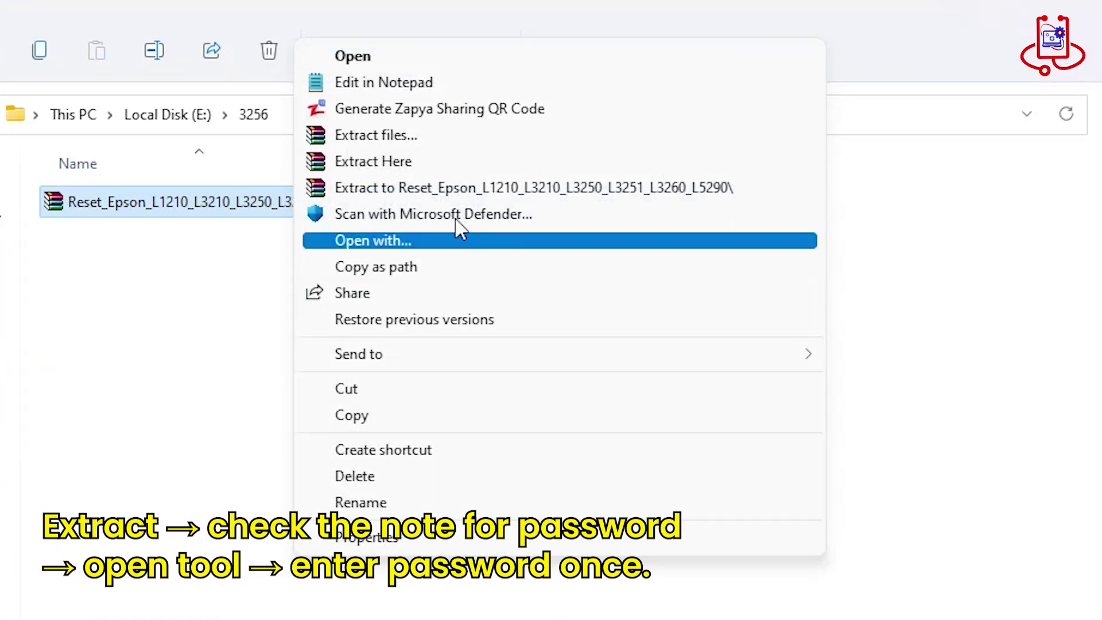
click(383, 136)
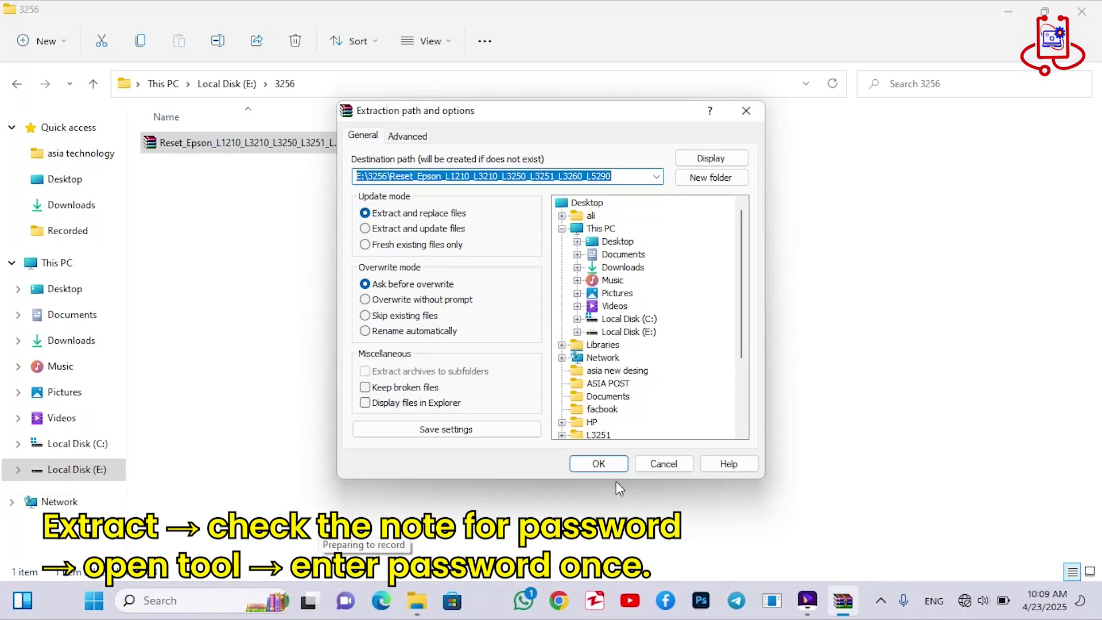
click(599, 464)
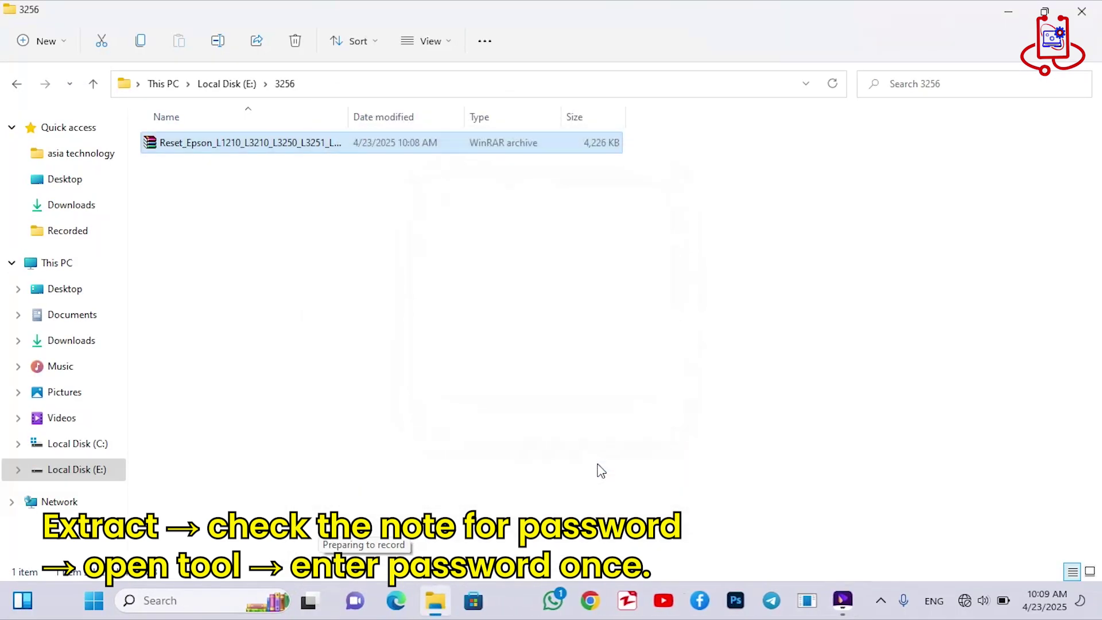
click(176, 147)
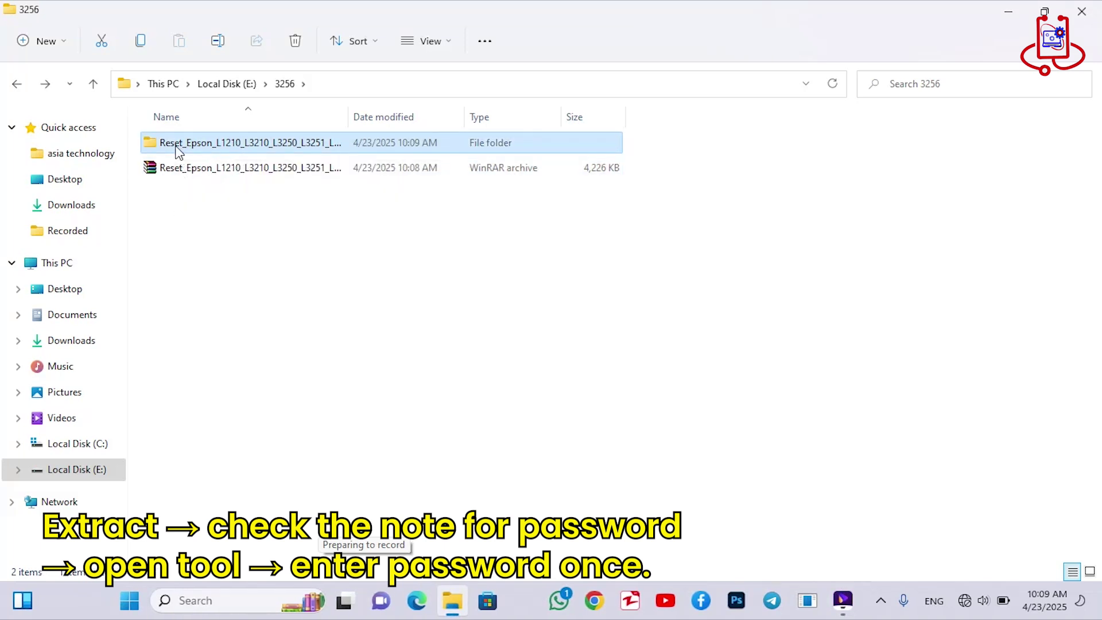
right_click(176, 148)
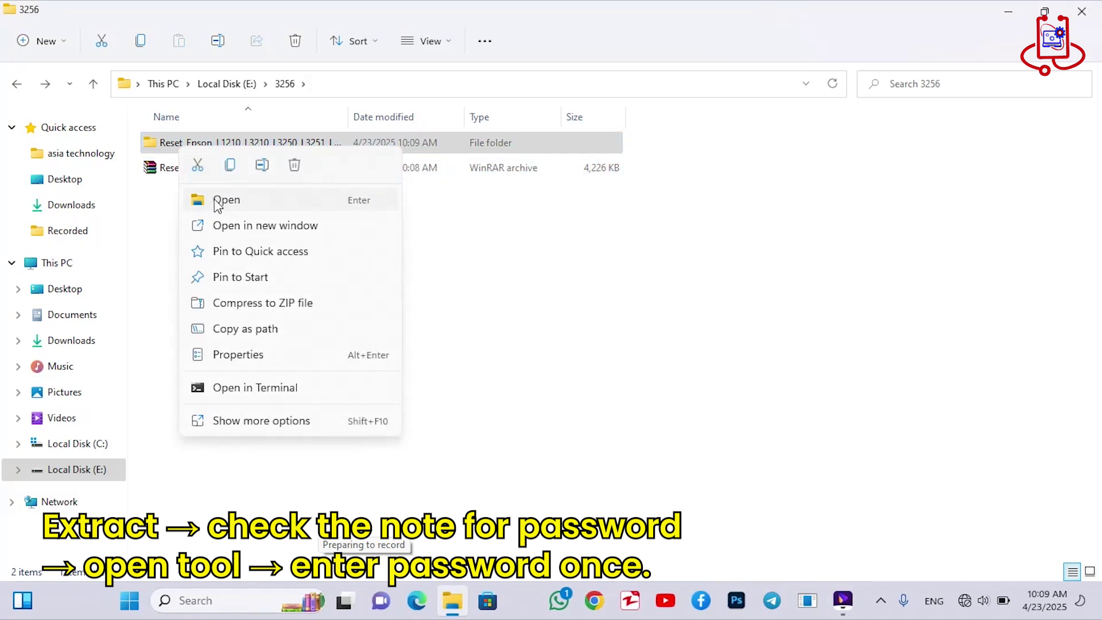
Open 0.Password.txt from the extracted reset tool subfolder in Notepad.
click(217, 205)
click(200, 147)
right_click(201, 146)
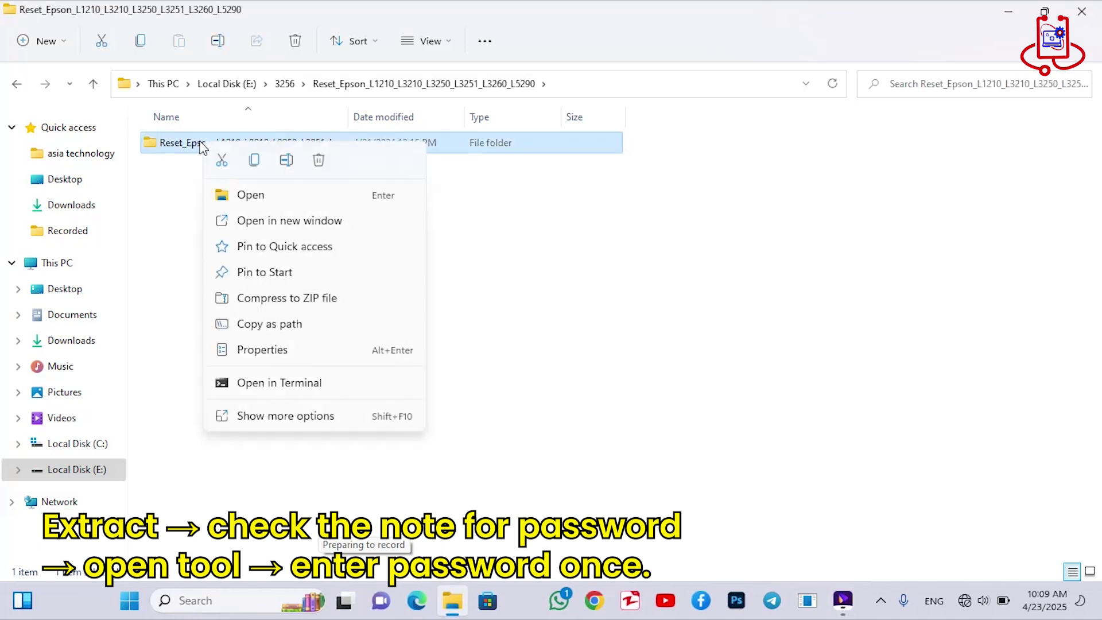
click(258, 199)
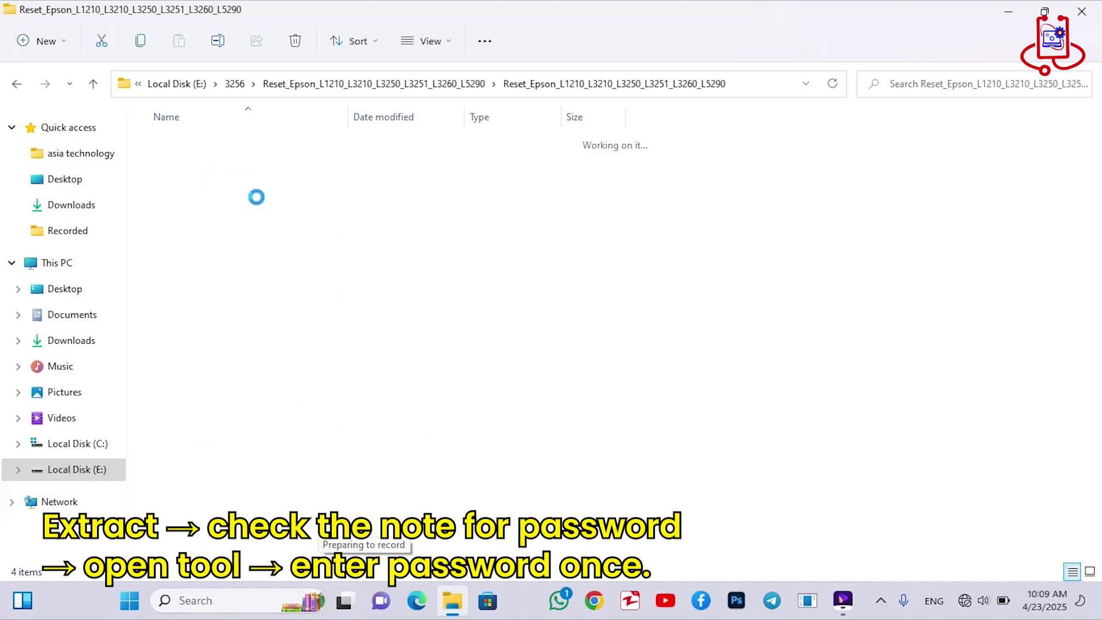
click(197, 148)
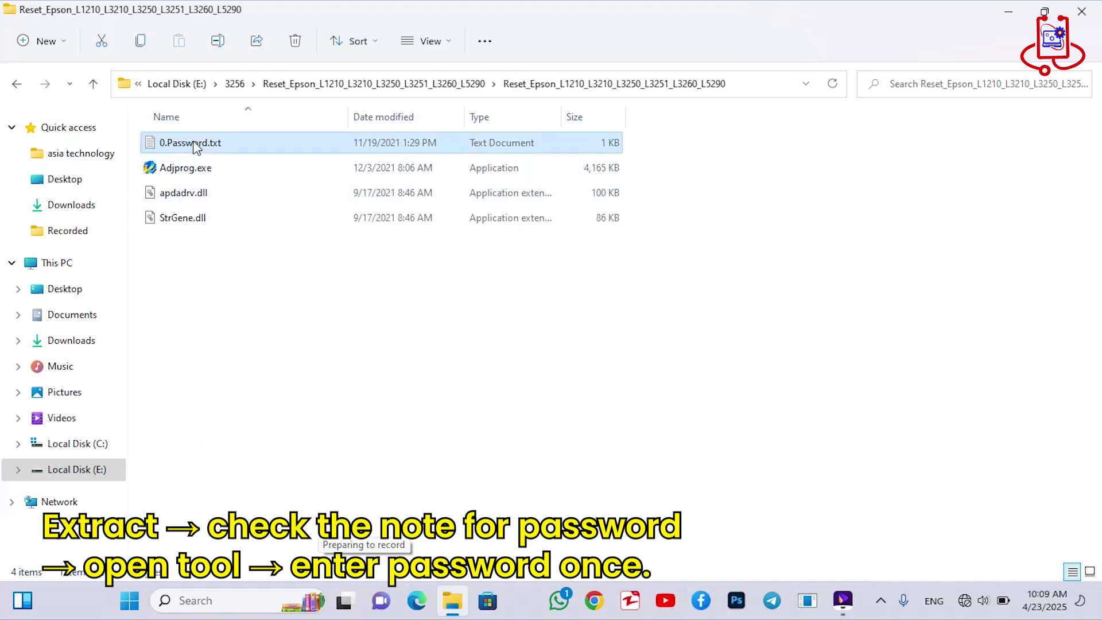
double_click(176, 148)
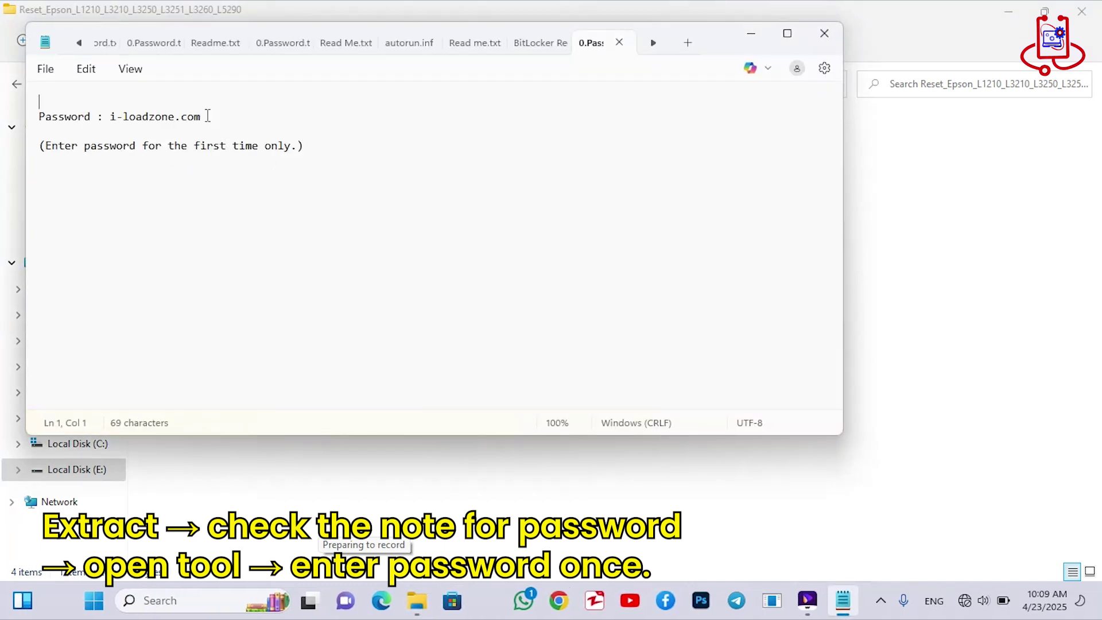
drag(208, 117, 113, 113)
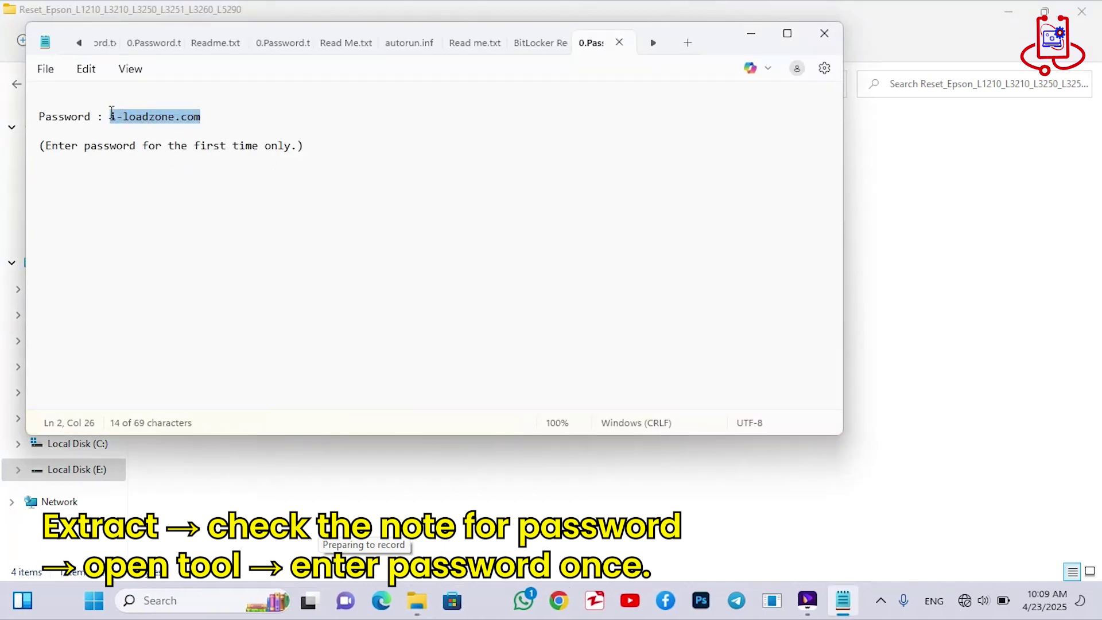
right_click(132, 122)
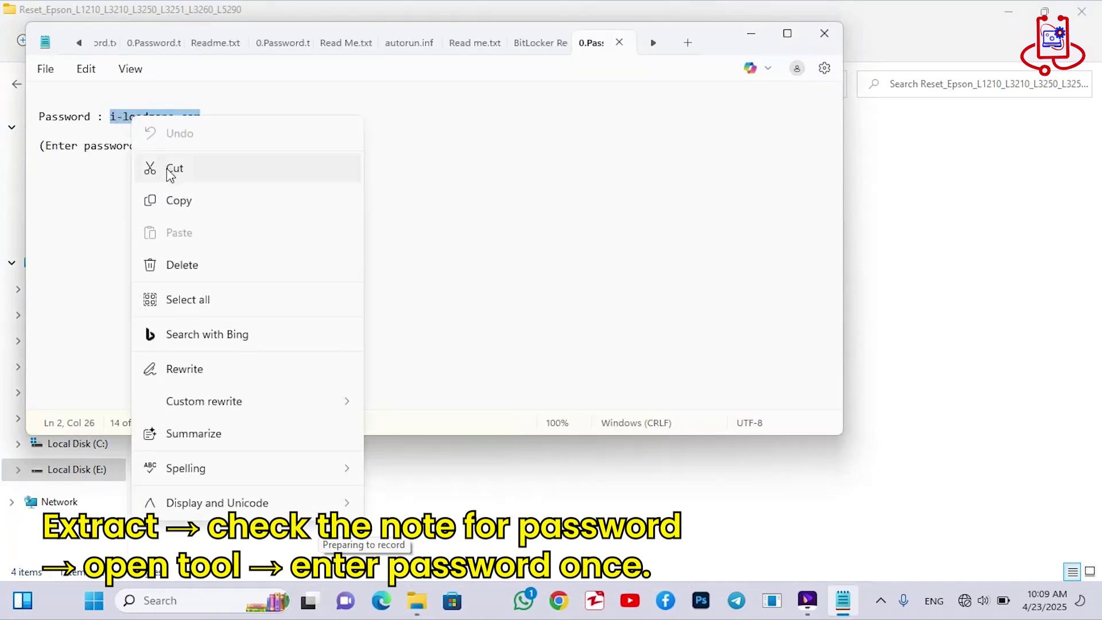
click(178, 202)
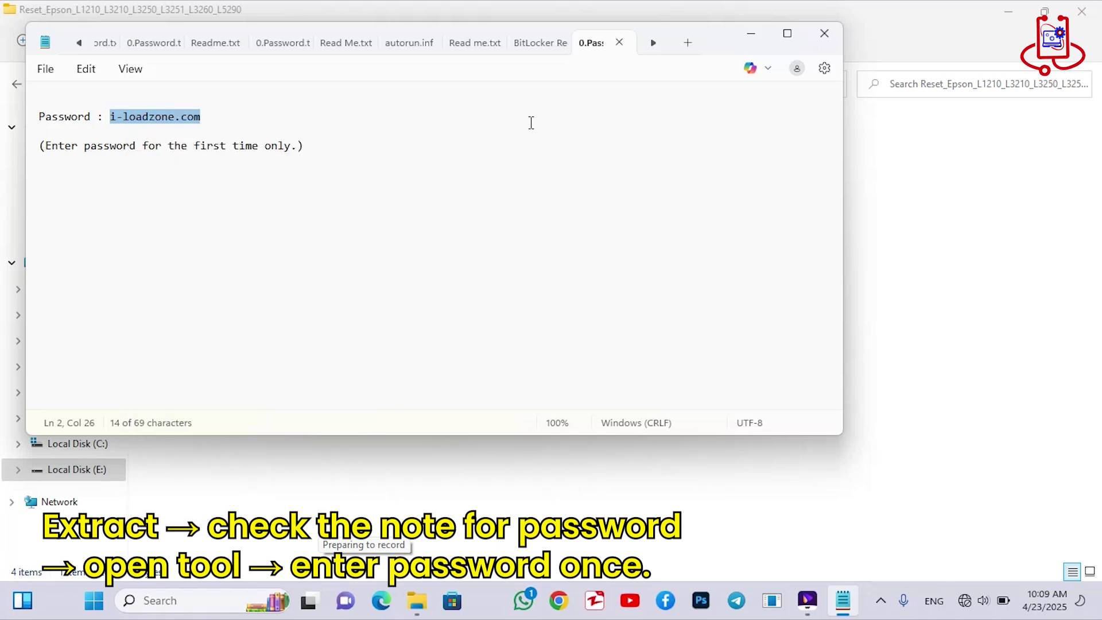
Close the password note and launch Adjprog.exe, allowing it past the warning.
click(824, 33)
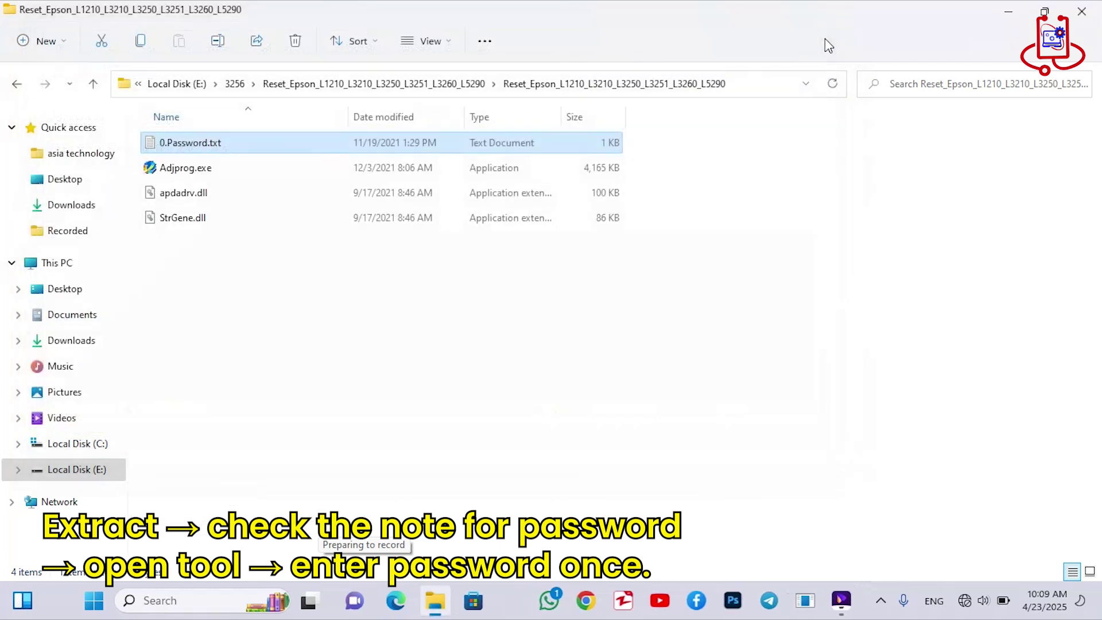
click(244, 166)
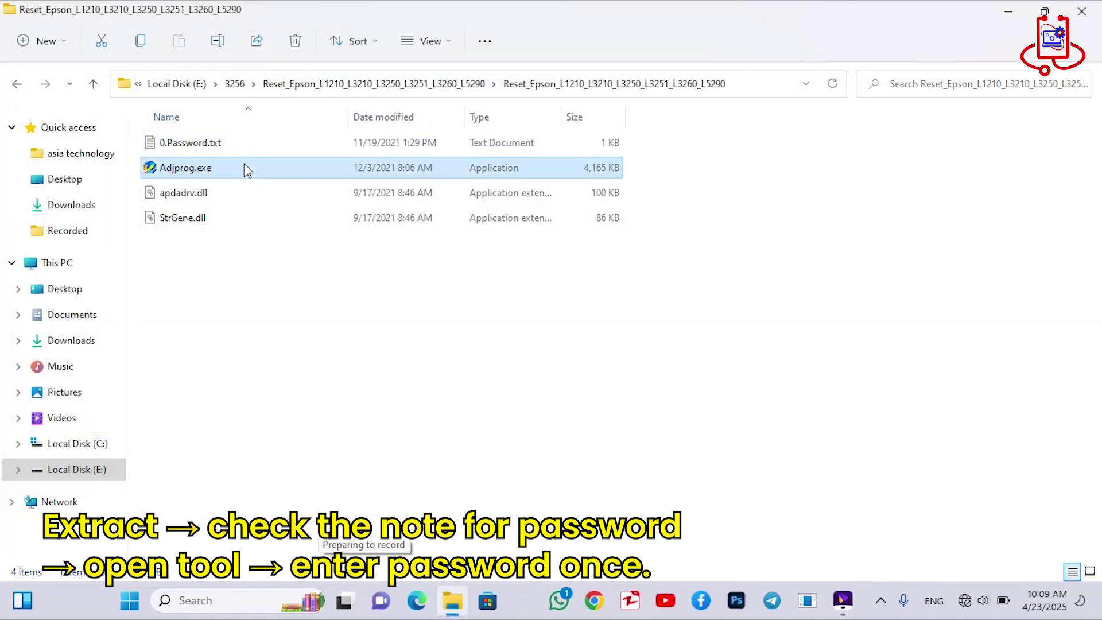
right_click(243, 166)
click(295, 217)
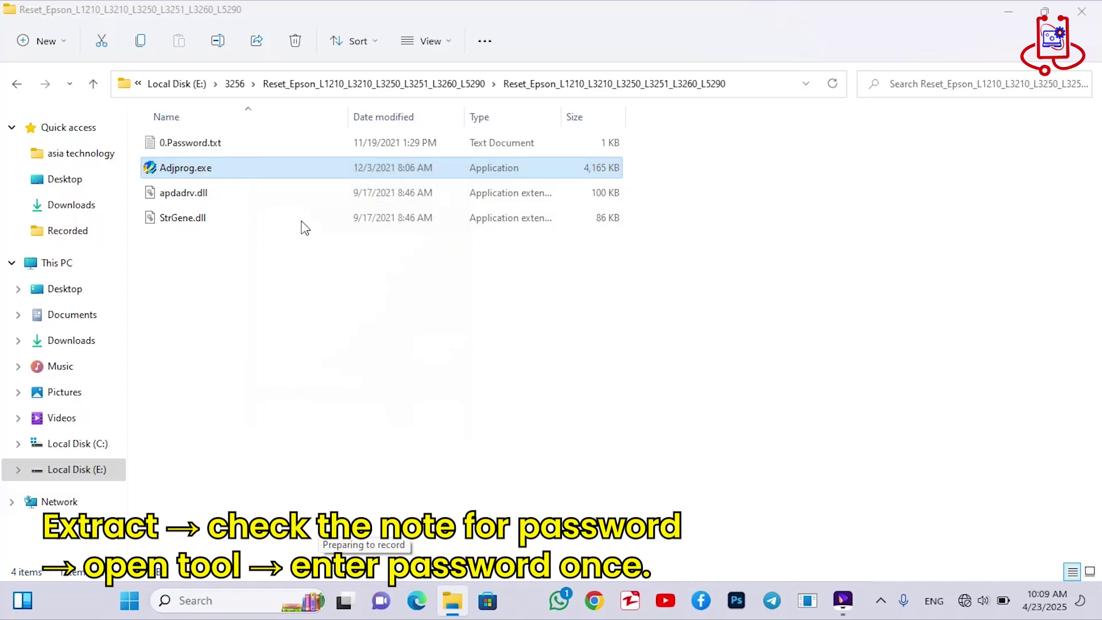
click(600, 316)
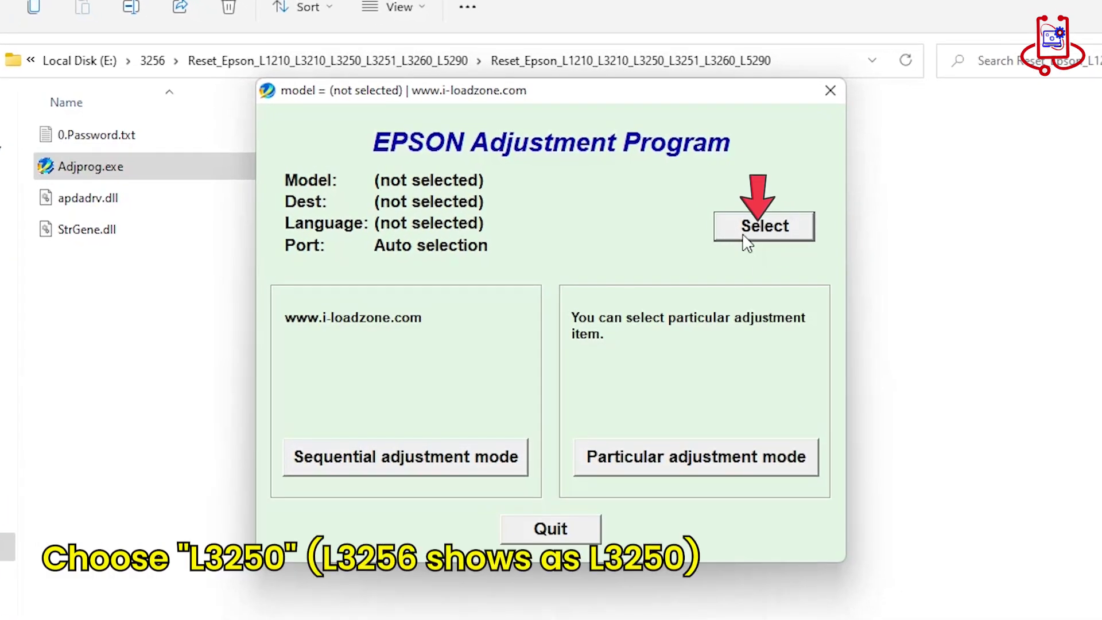
Select port USB039 (L3250 Series) and model L3250, and confirm.
click(748, 233)
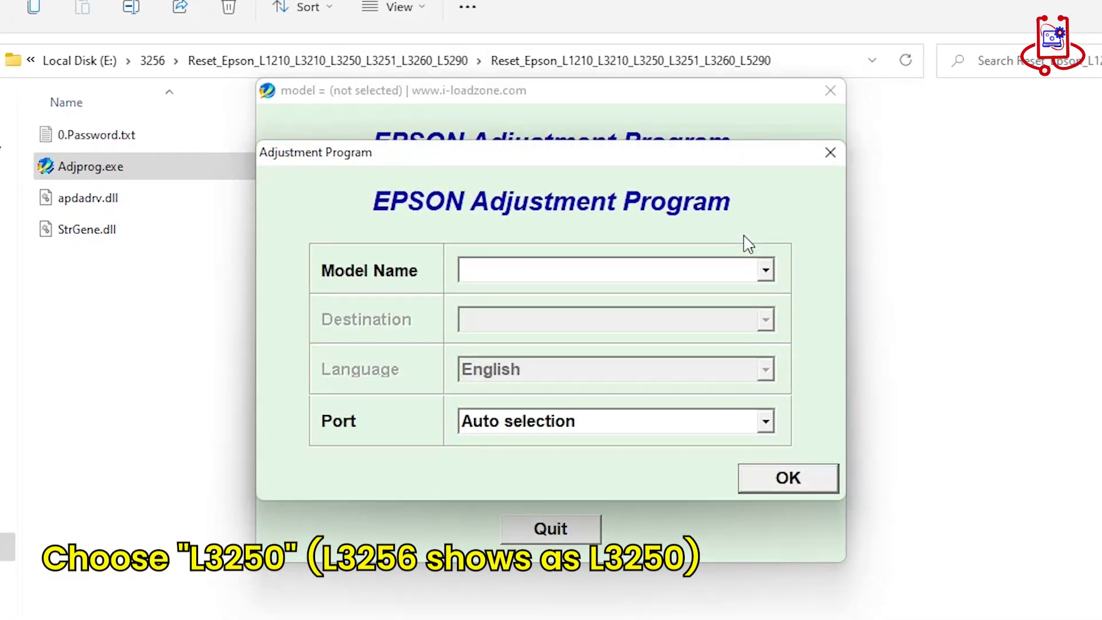
click(765, 270)
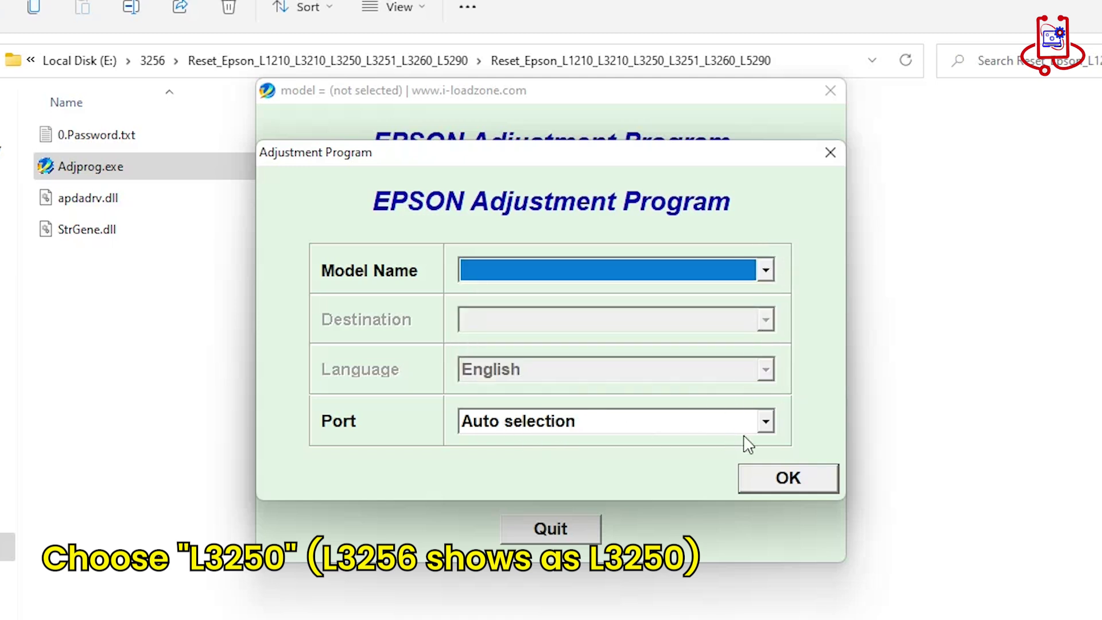
click(765, 420)
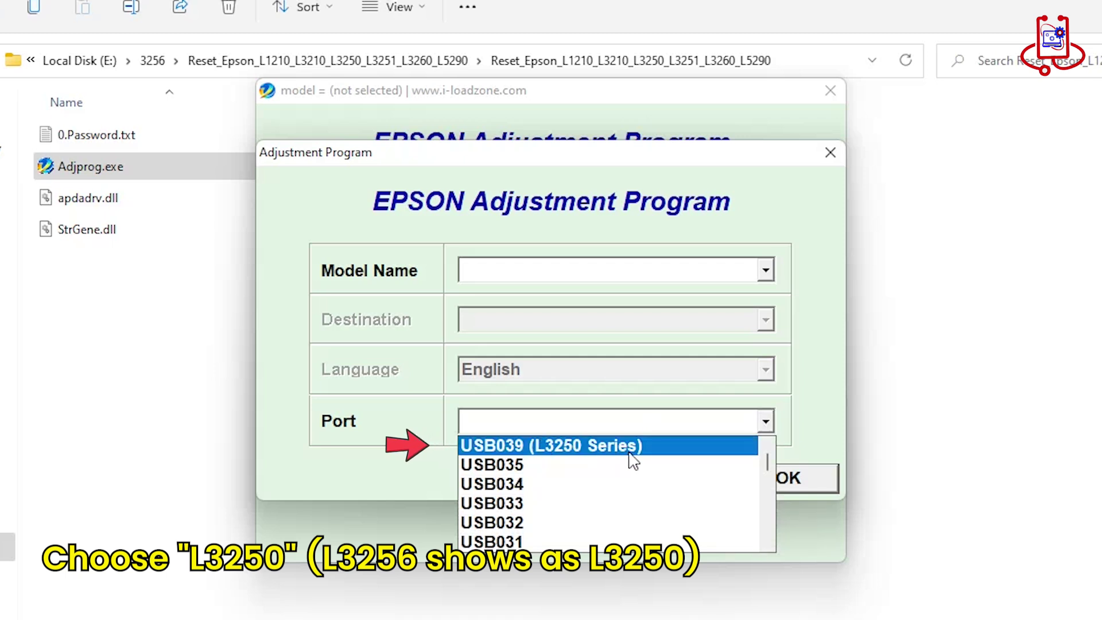
click(609, 446)
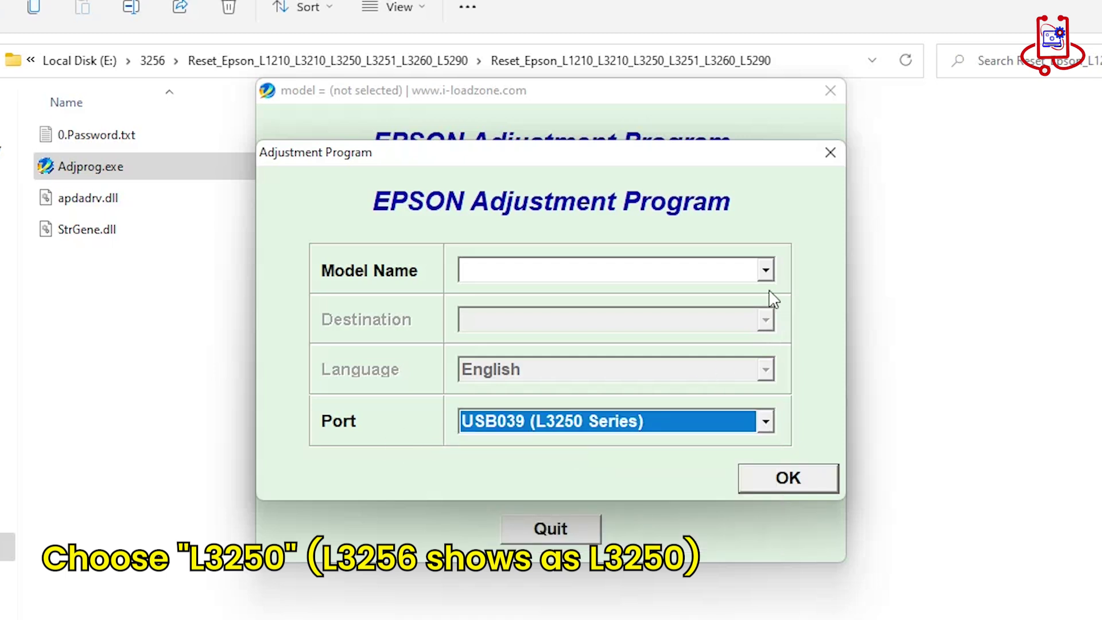
click(764, 271)
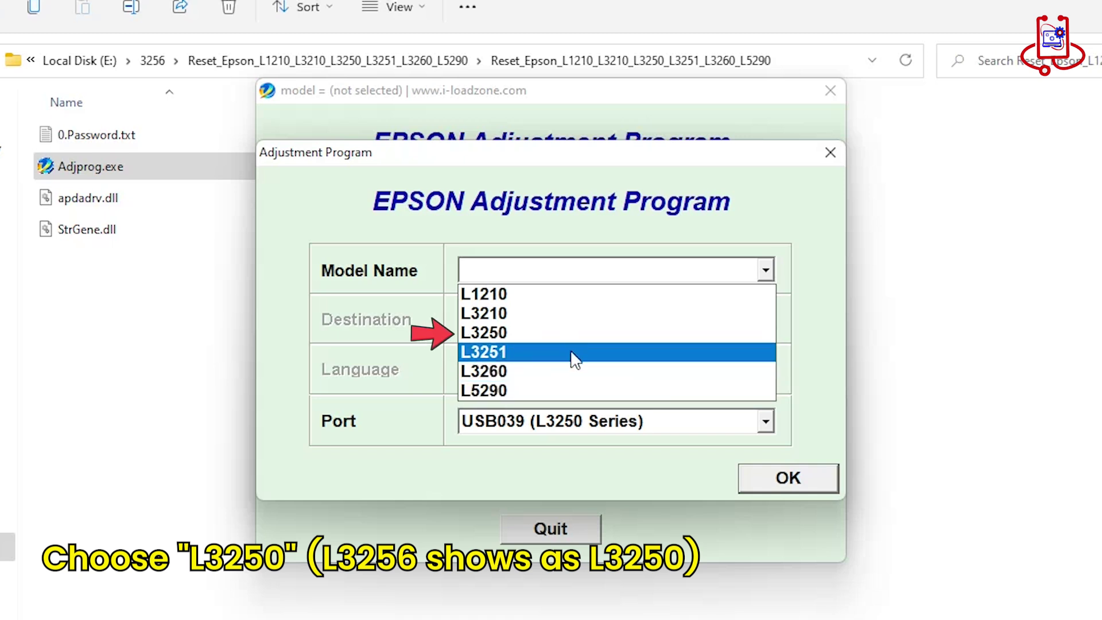
click(503, 338)
click(778, 487)
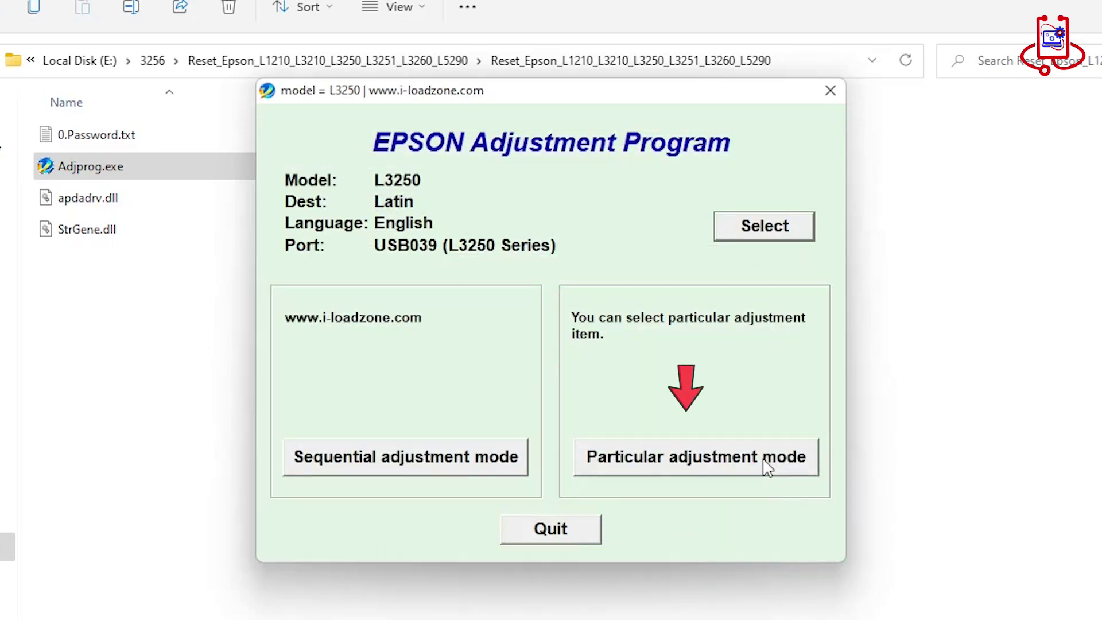
Read the current Main, Platen and Ink System waste ink pad counter values.
click(701, 465)
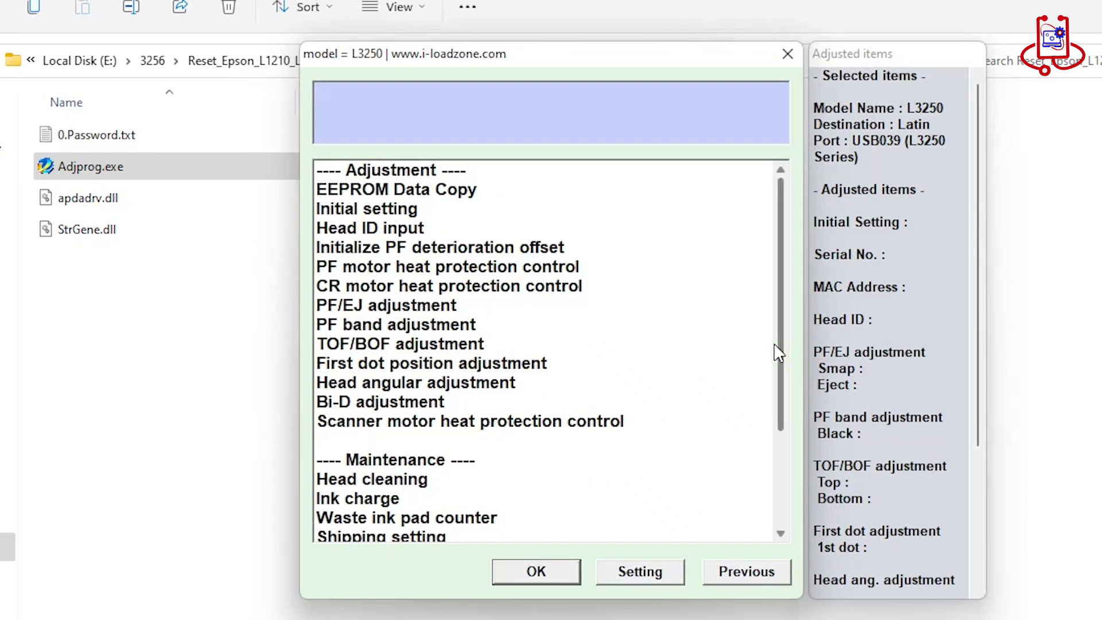
scroll(783, 353, down, 3)
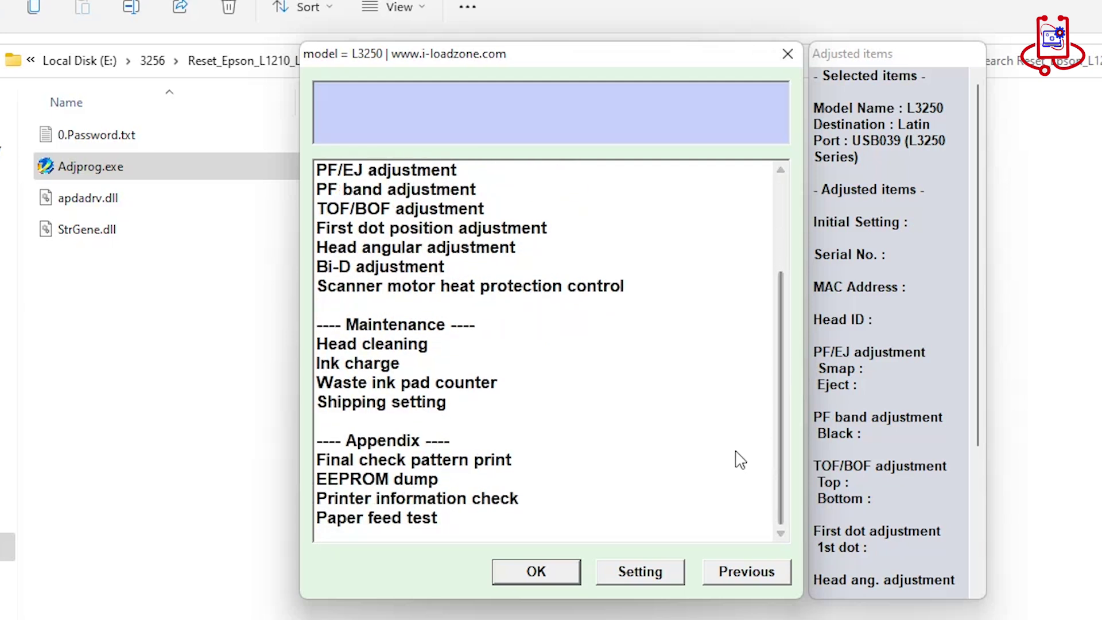
click(374, 385)
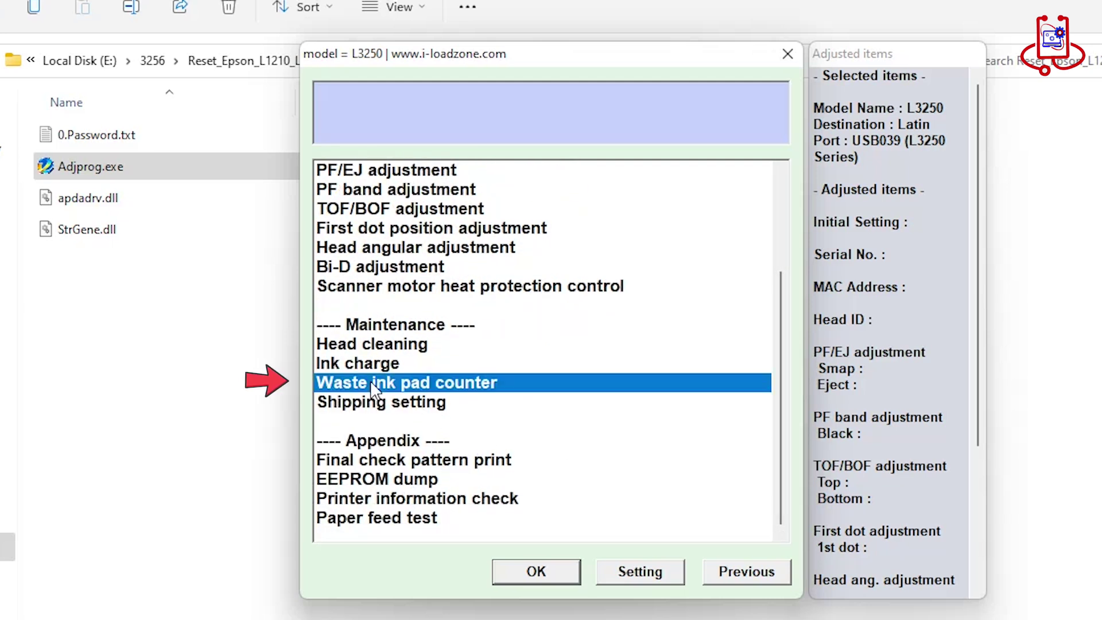
double_click(465, 389)
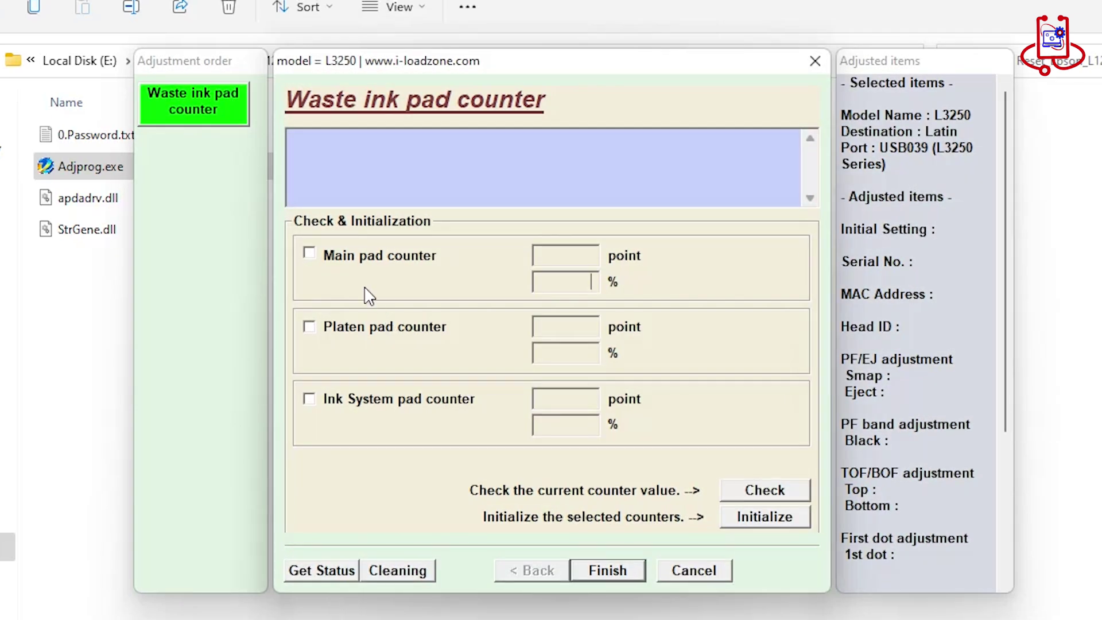
click(308, 333)
click(310, 401)
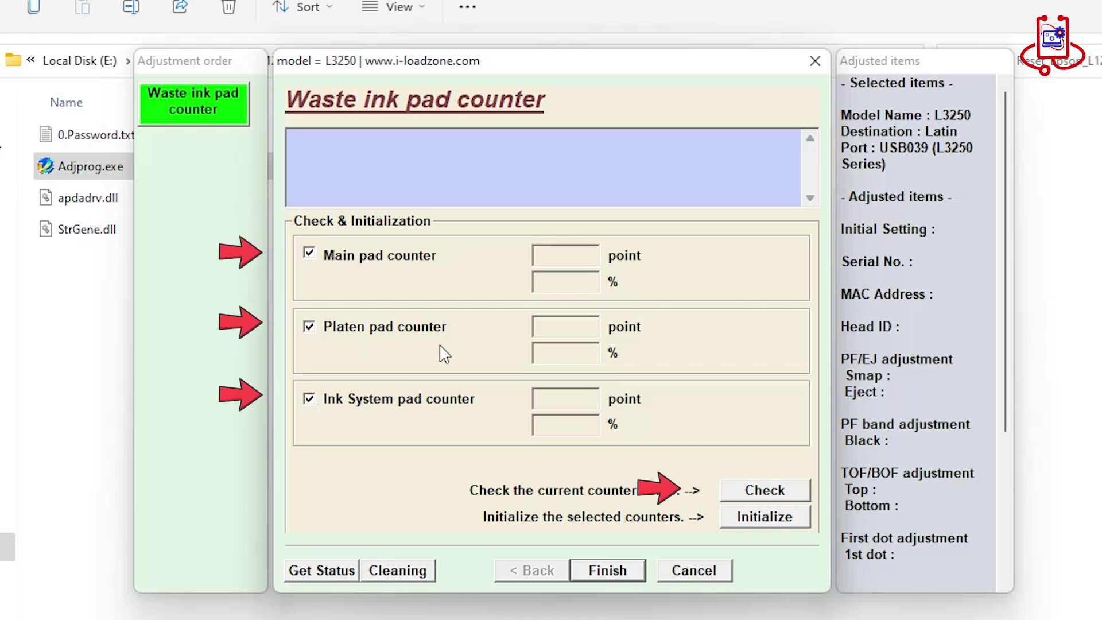
click(780, 497)
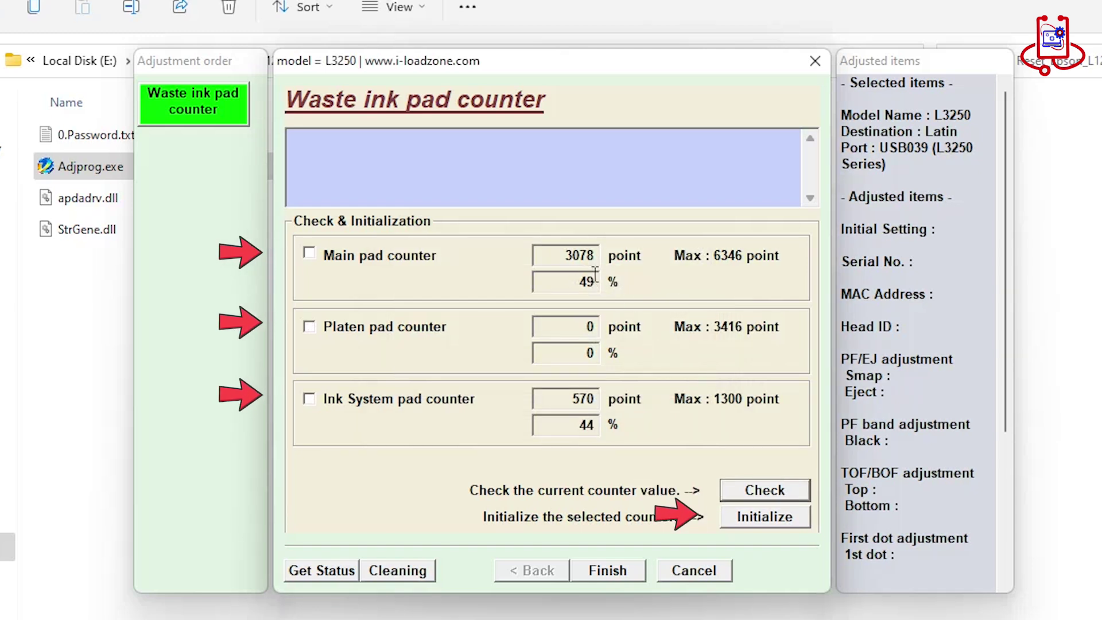
Initialize all three waste ink pad counters to 0.
click(310, 257)
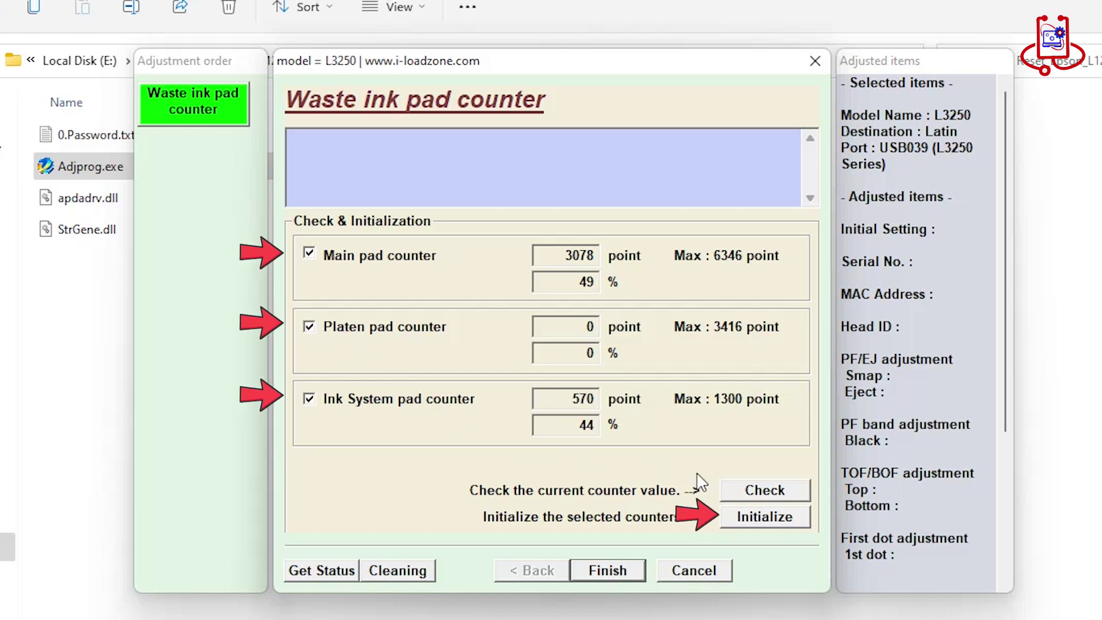
click(761, 522)
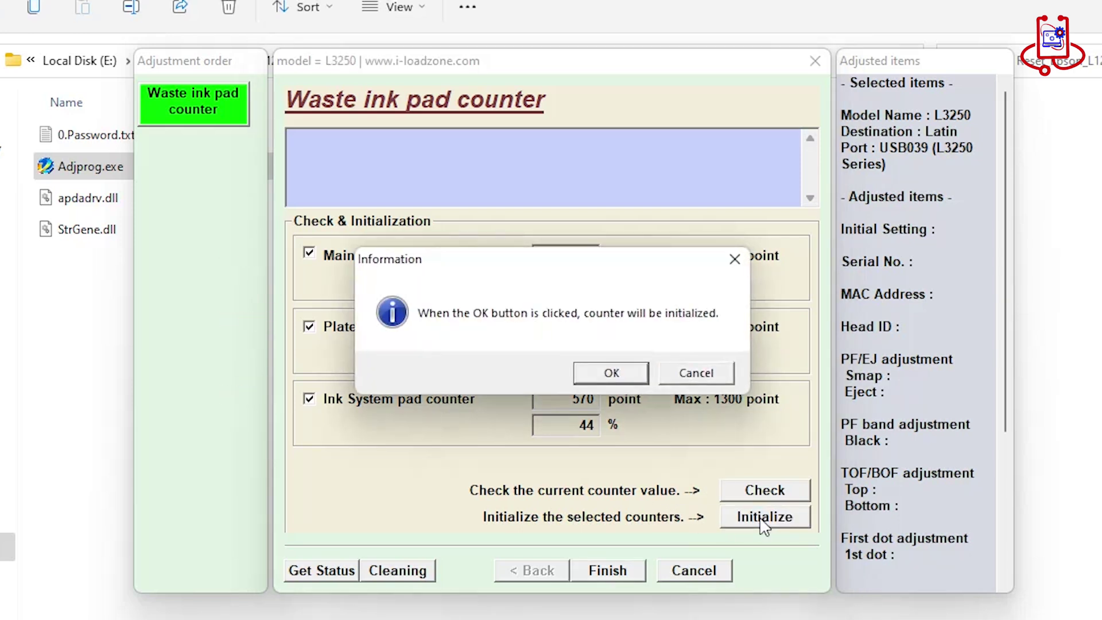
click(611, 374)
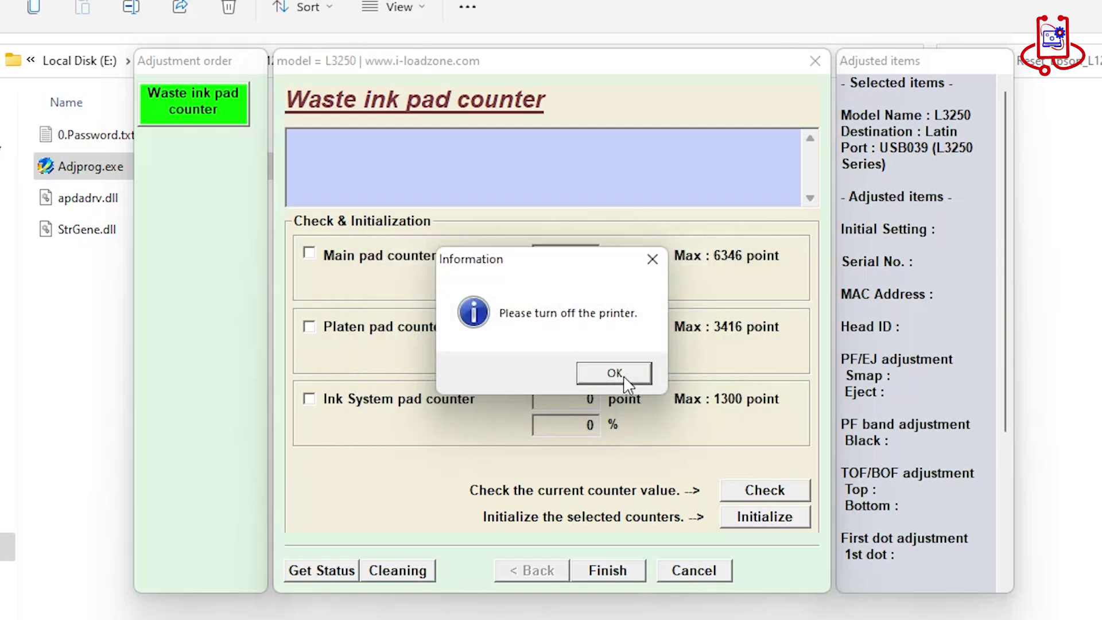